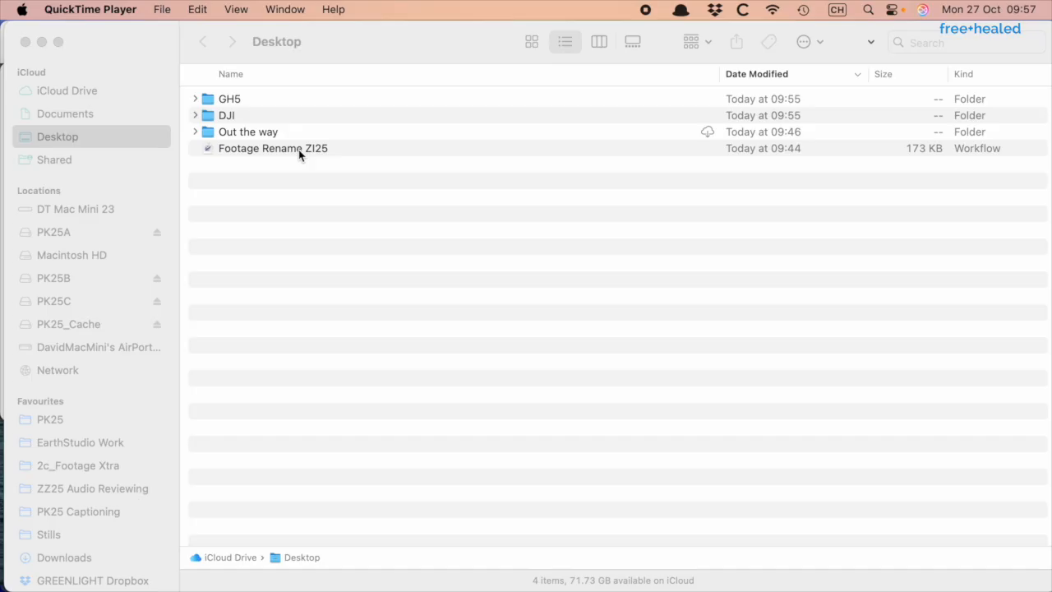
- Expand the DJI and GH5 folders on the Desktop and examine the names of the clips inside
left_click(196, 116)
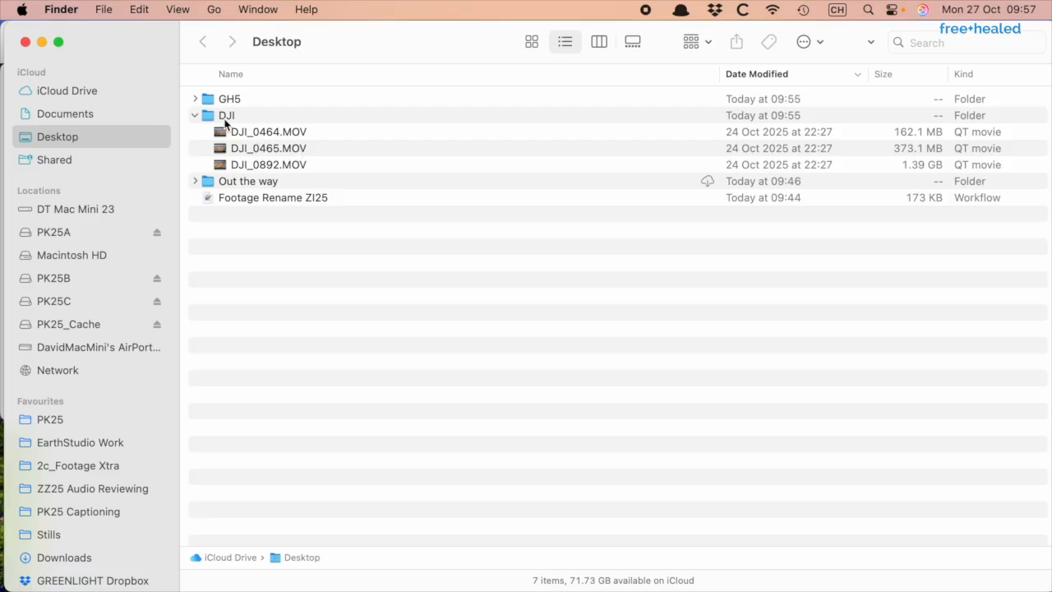
left_click(195, 100)
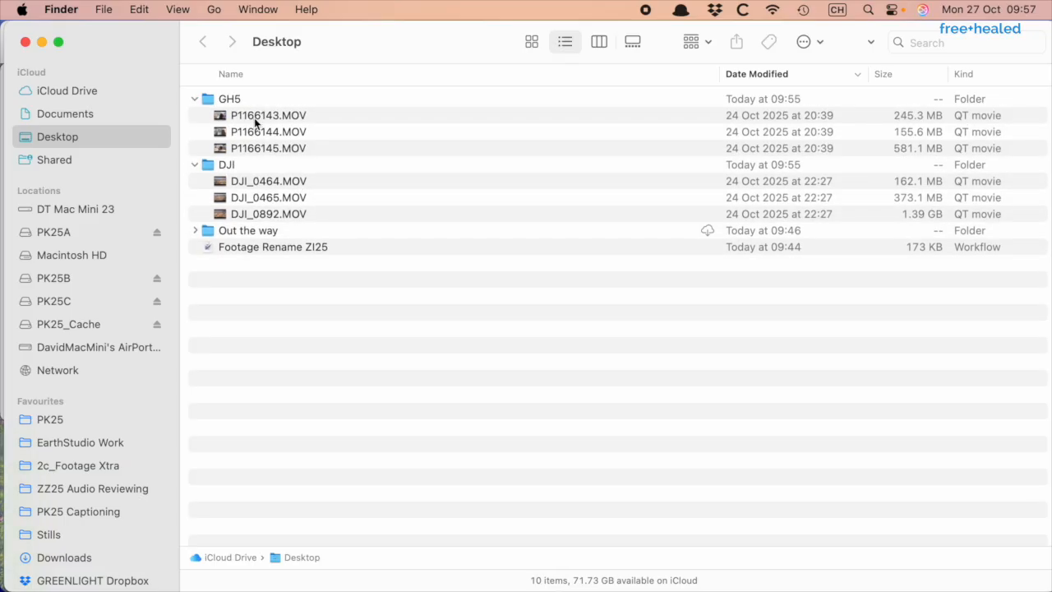
left_click(254, 116)
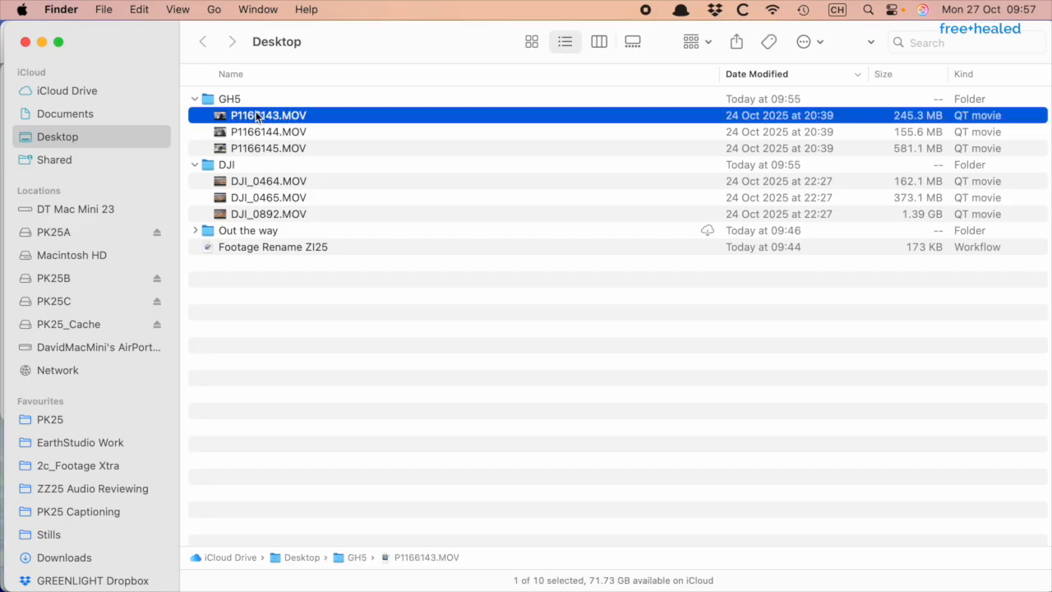
left_click(238, 267)
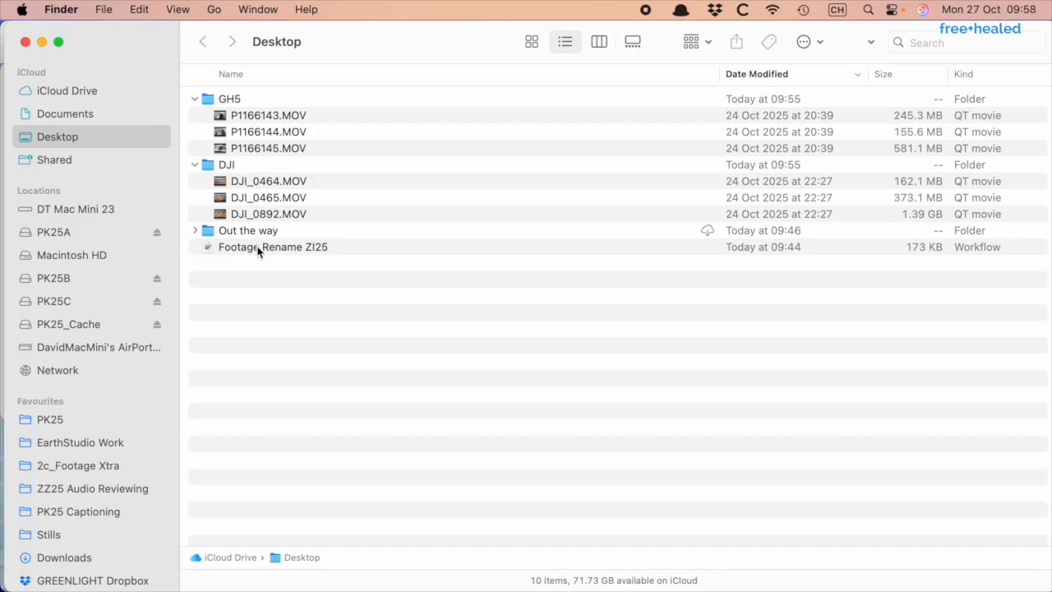
- Install the Footage Rename ZI25 workflow as a quick action
double_click(260, 251)
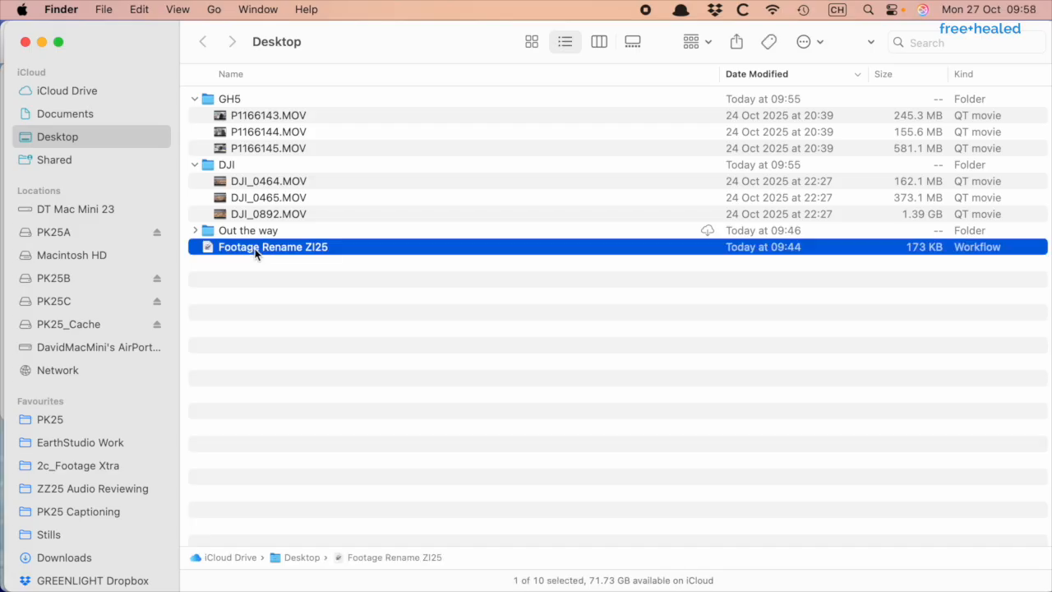
left_click(595, 328)
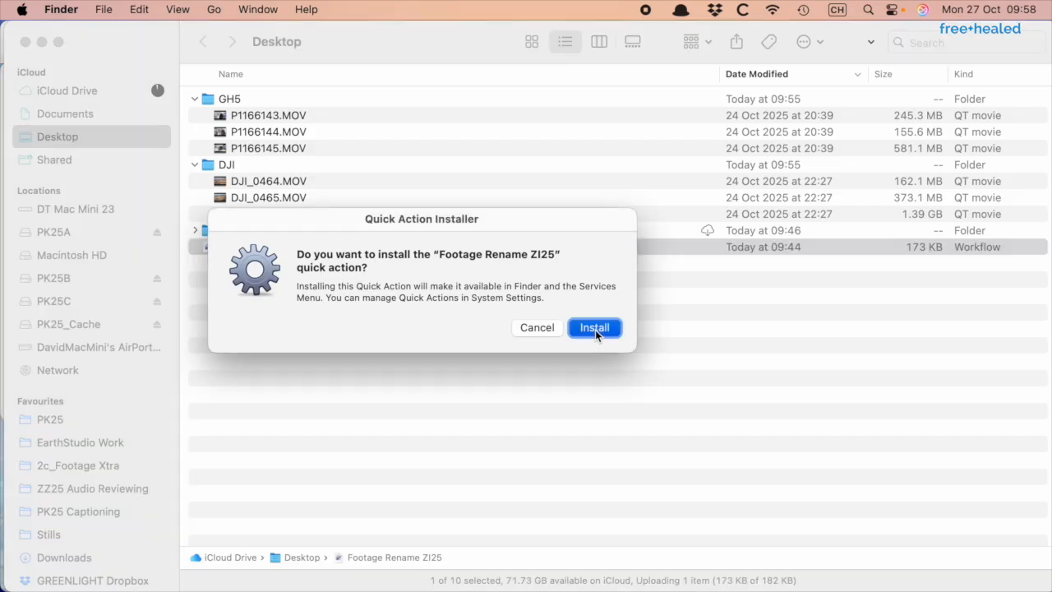
left_click(588, 319)
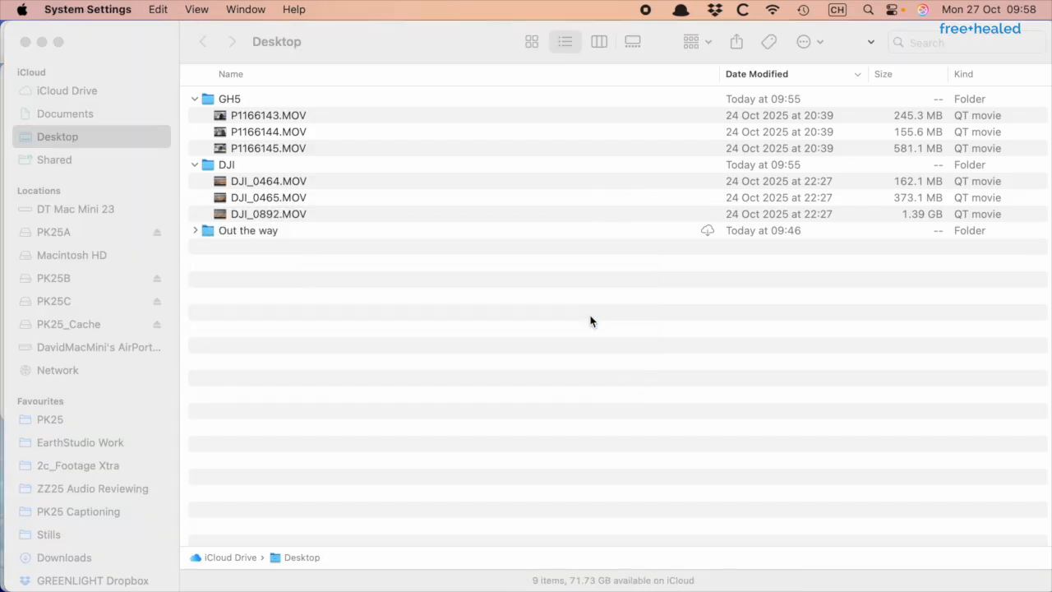
- Run the Footage Rename ZI25 quick action on the DJI folder
right_click(225, 165)
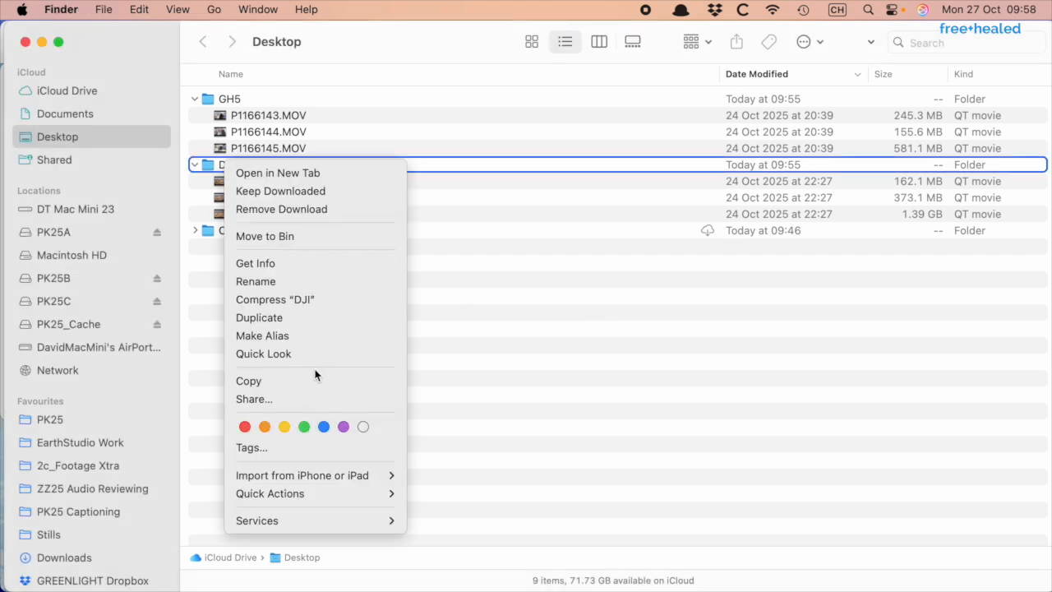
mouse_move(322, 492)
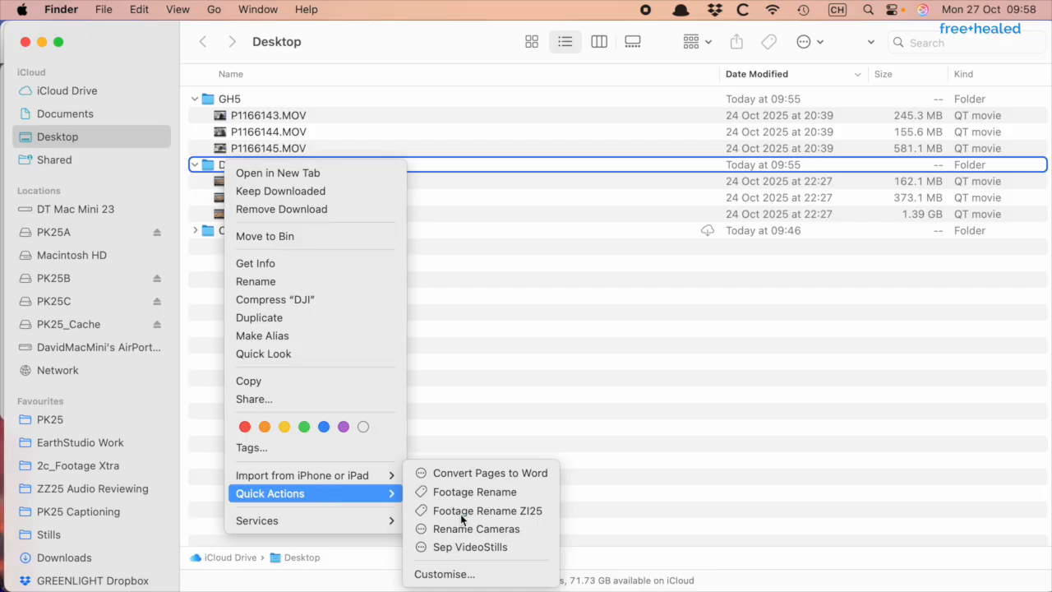
left_click(534, 511)
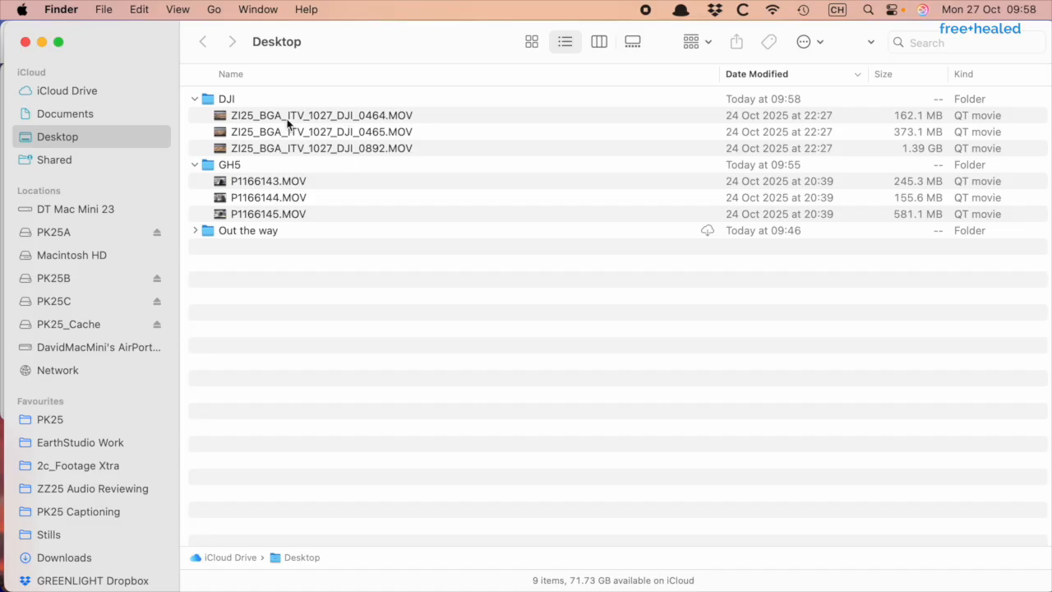
- Launch Automator and open the recently used Footage Rename ZI25 quick action for editing
left_click(868, 9)
type("Aut")
key("Return")
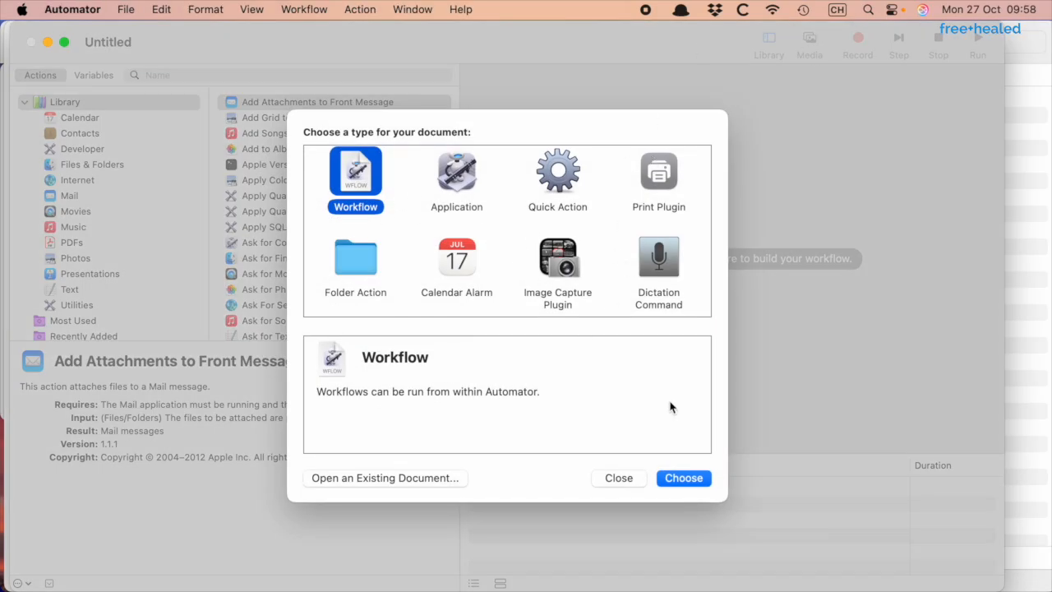
left_click(433, 480)
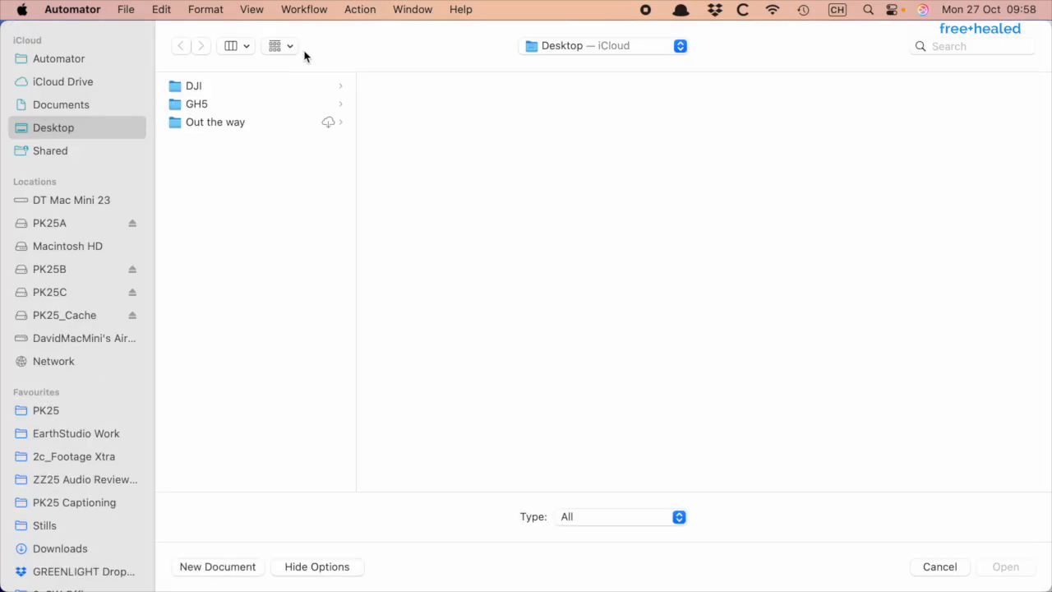
left_click(131, 12)
mouse_move(139, 70)
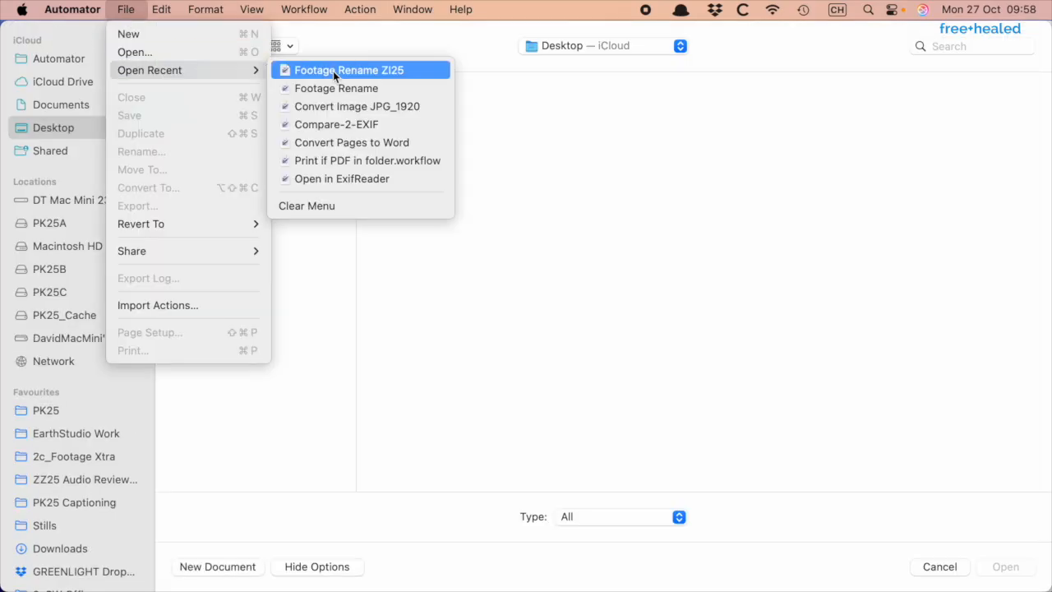
left_click(346, 73)
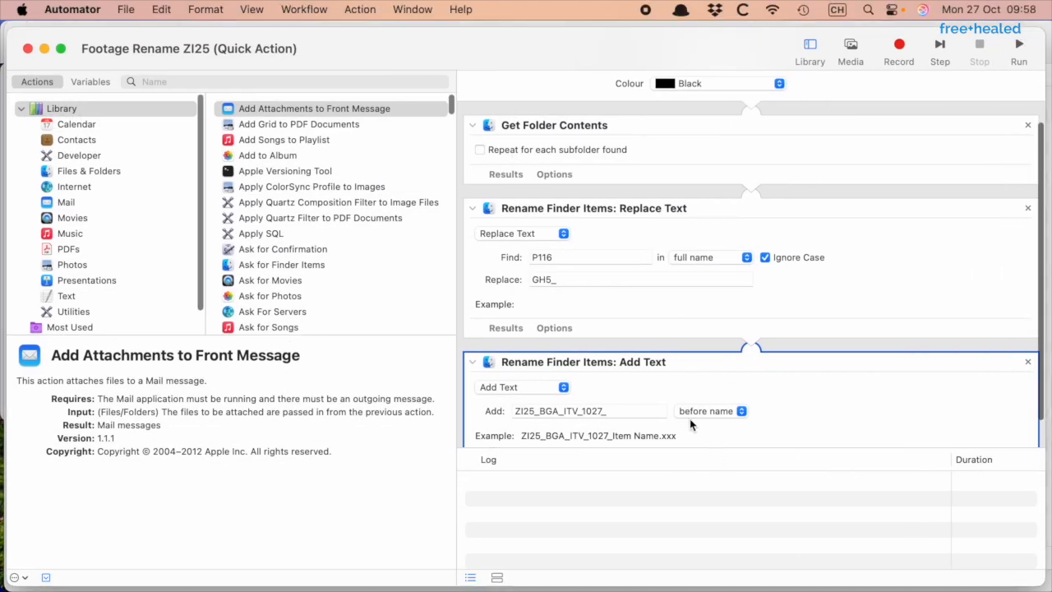
- In the Add Text action, replace the three-letter code right after ZI25_ in the prefix with HRE
scroll(619, 258, "down", 2)
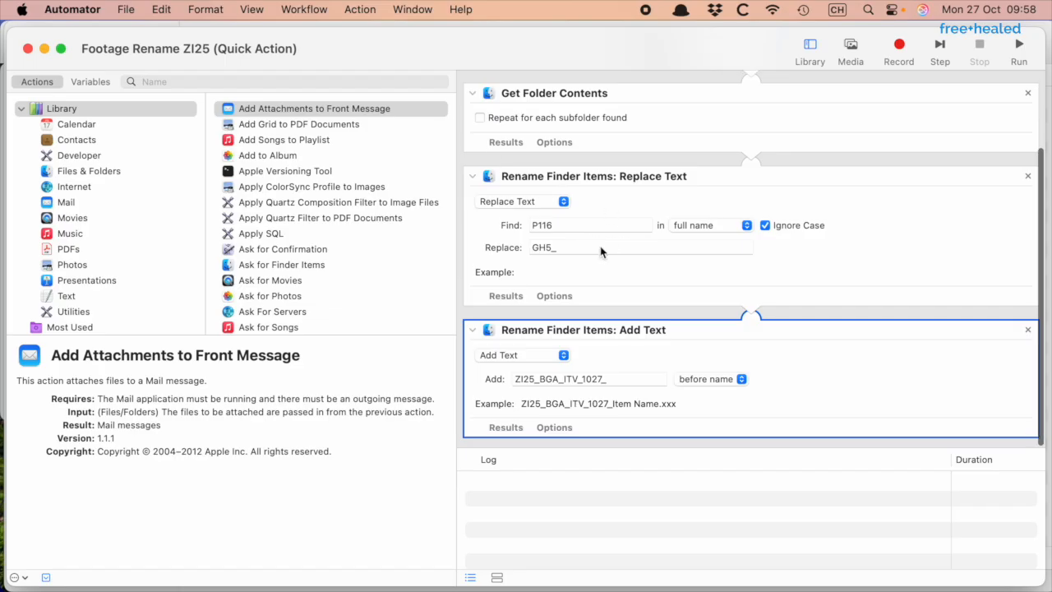
double_click(456, 42)
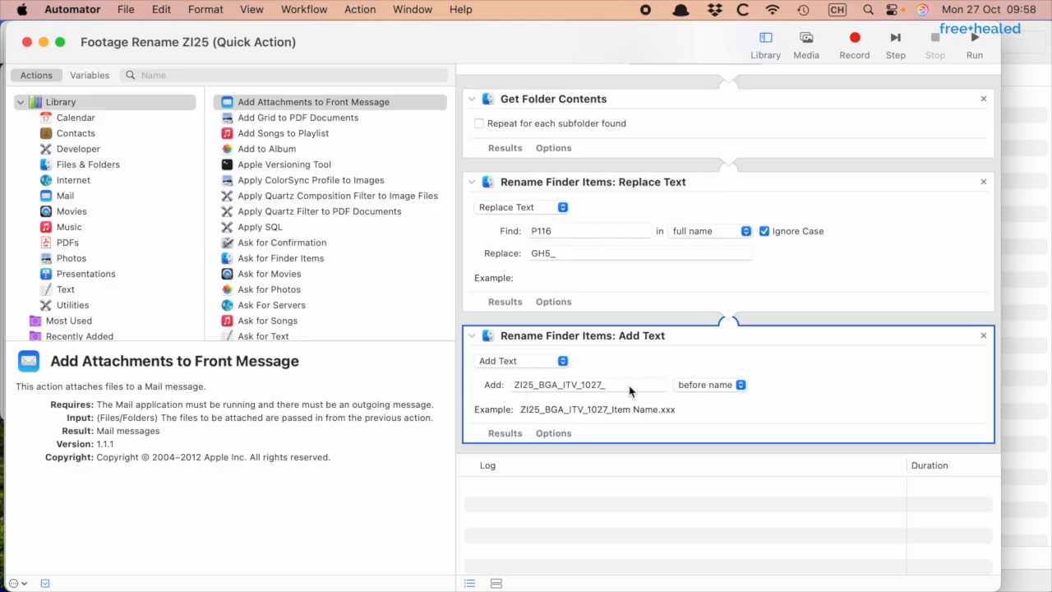
left_click(543, 385)
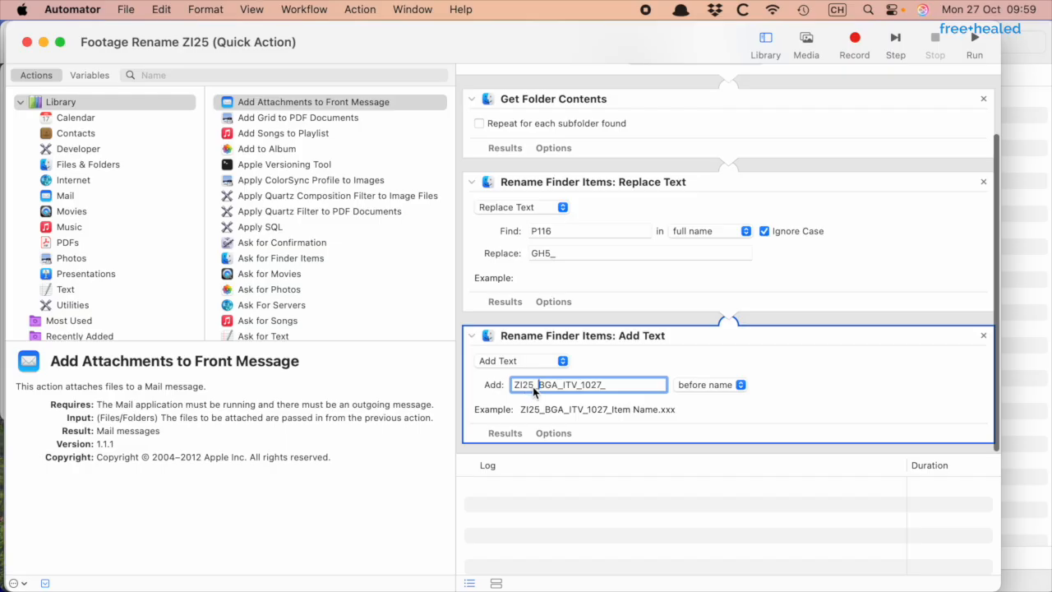
left_click_drag(558, 391, 543, 387)
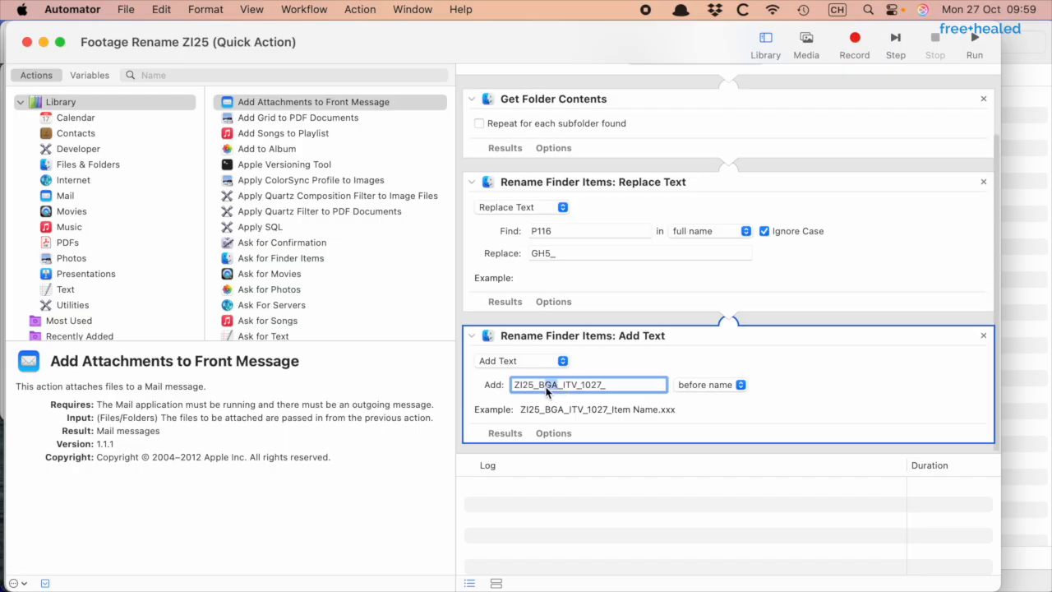
type("HRE")
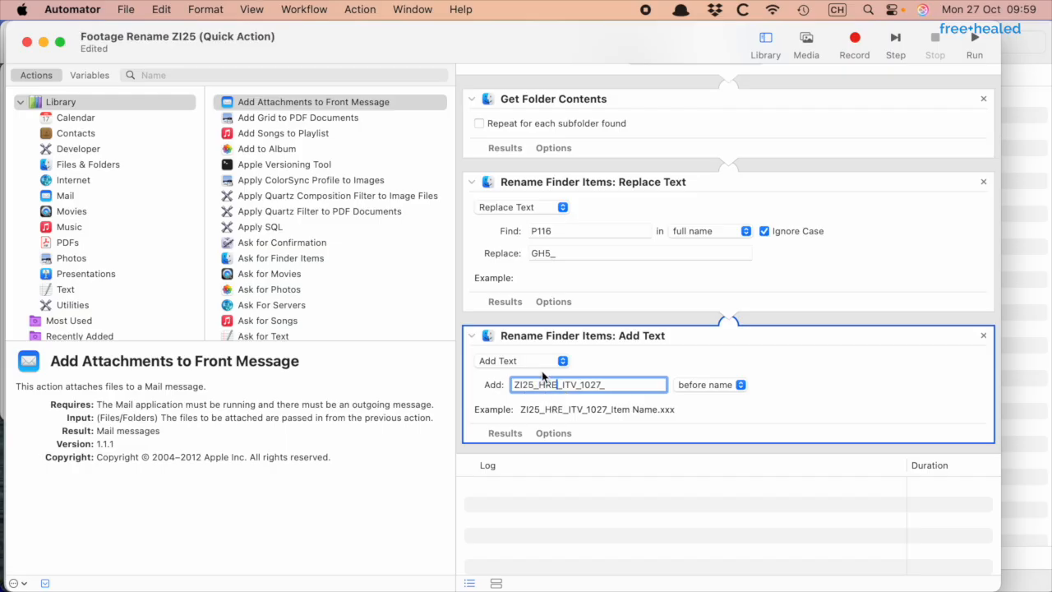
- Complete the Add Text prefix as ZI25_HRE_BRL_1029_ and save the quick action
left_click_drag(568, 391, 576, 388)
type("N")
key("BackSpace")
type("BRL")
left_click(606, 387)
key("BackSpace")
type("9")
left_click(755, 392)
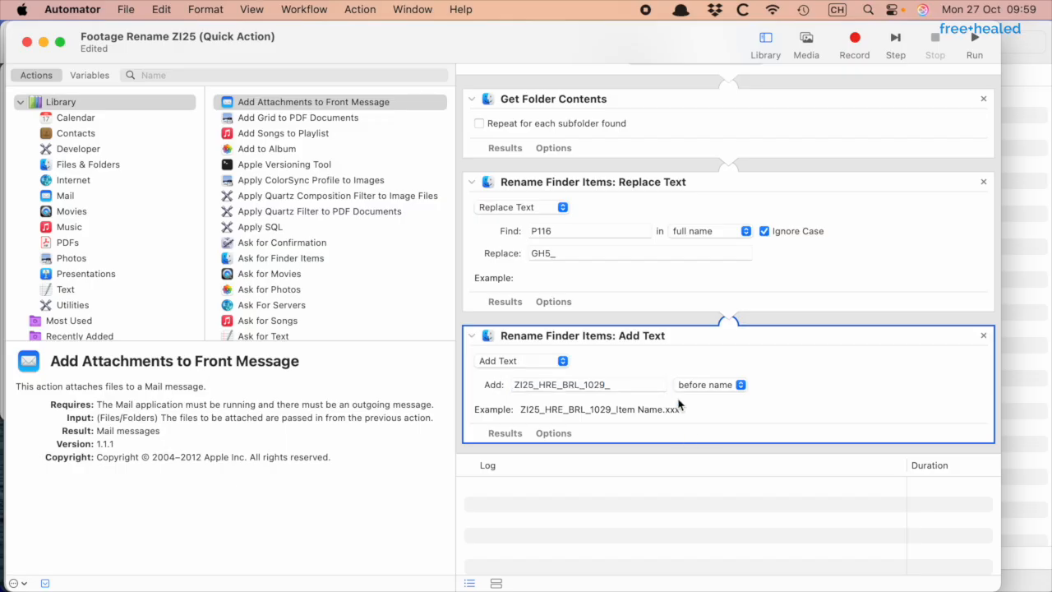
key("super+s")
- Switch to Finder and run the Footage Rename ZI25 quick action on the GH5 folder
key("super+Tab")
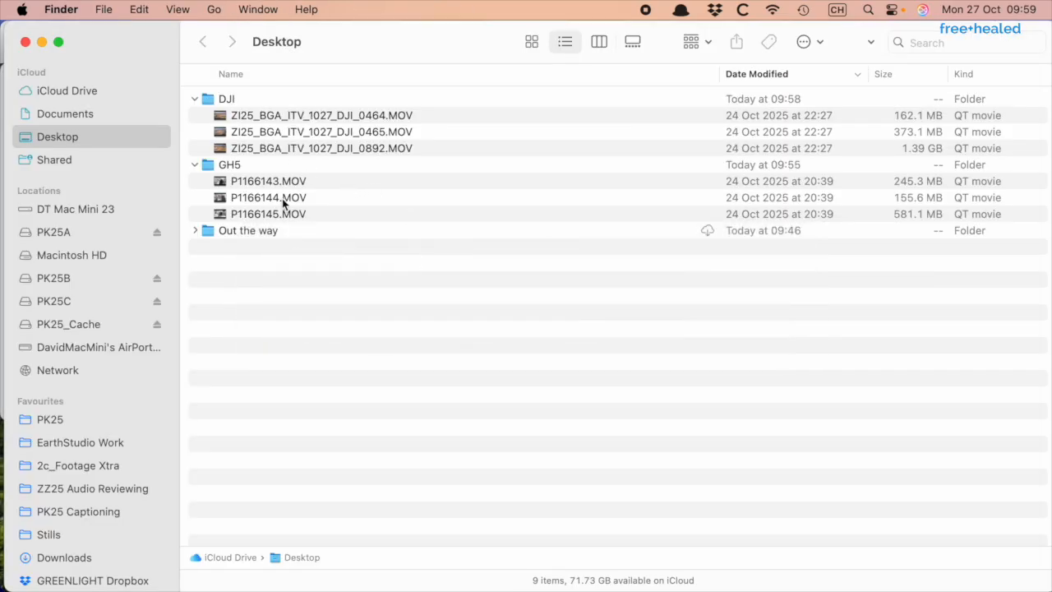
left_click(228, 166)
right_click(230, 165)
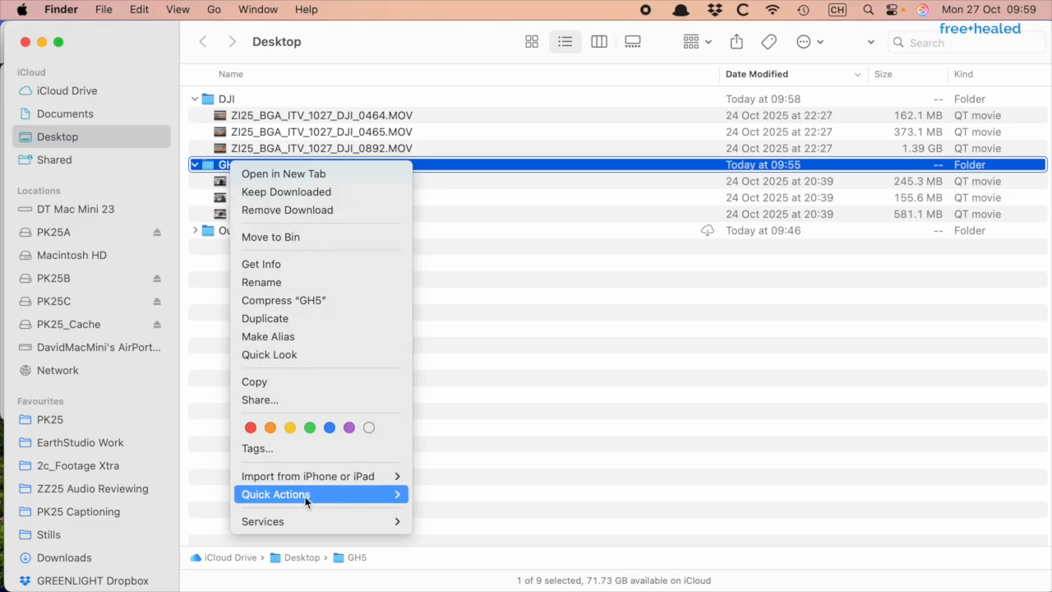
mouse_move(305, 494)
left_click(545, 509)
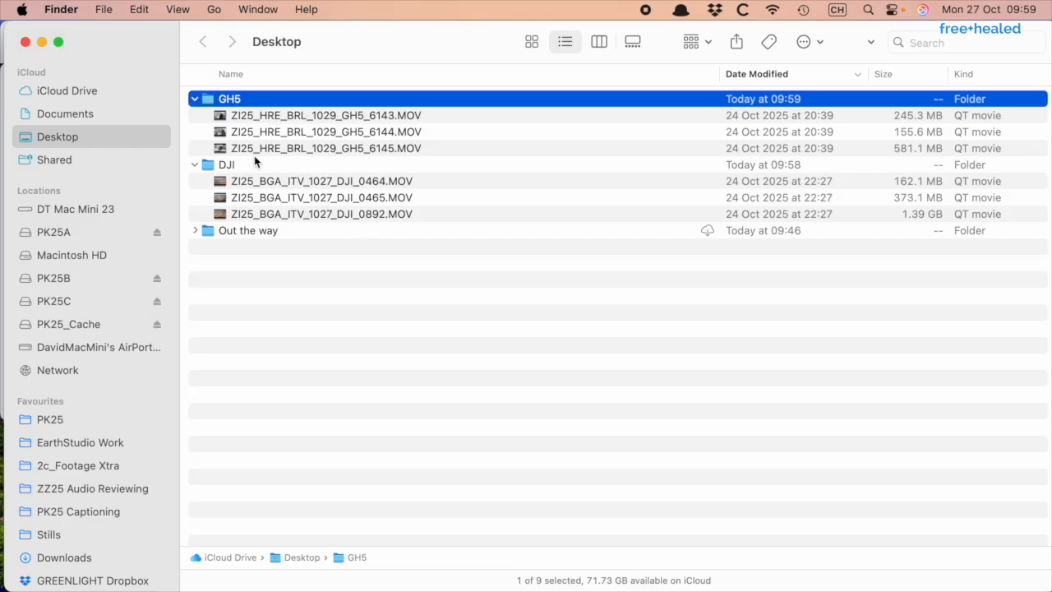
- Remove the added prefix from the first DJI clip, renaming it DJI_0464.MOV
key("super+Tab")
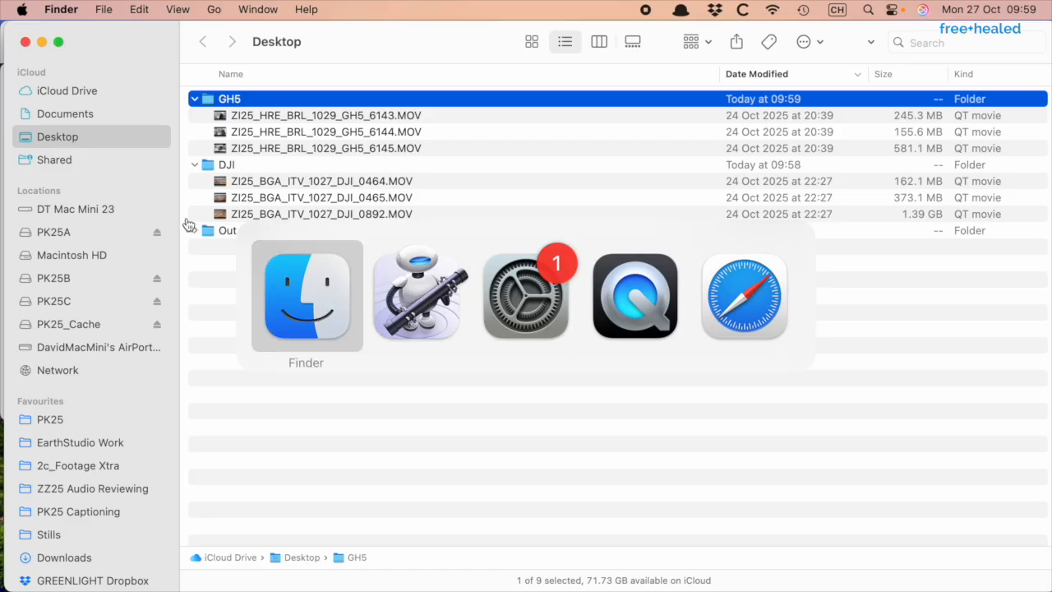
left_click(210, 165)
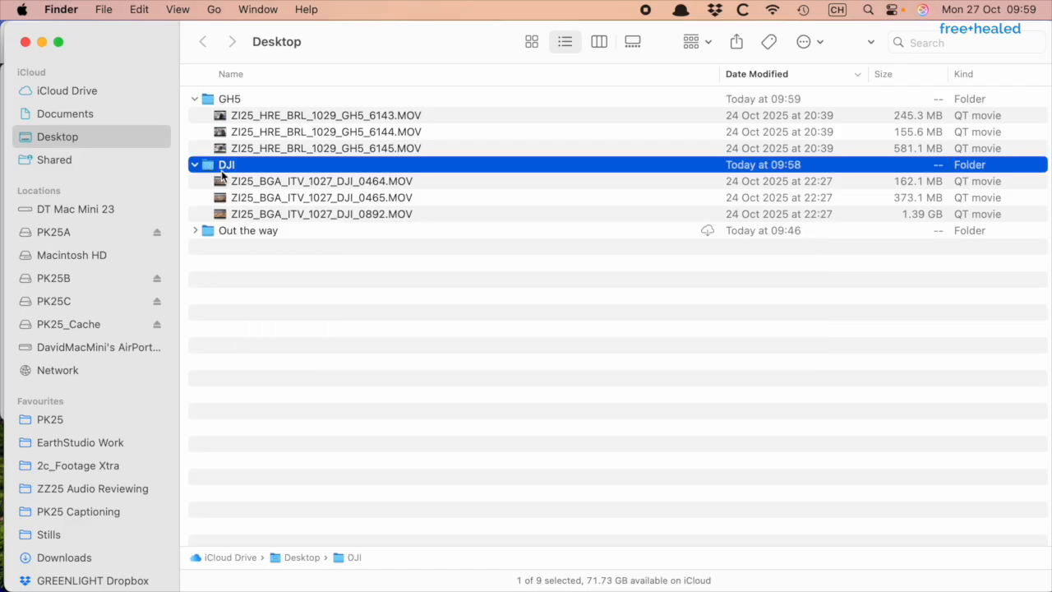
left_click(323, 180)
key("Return")
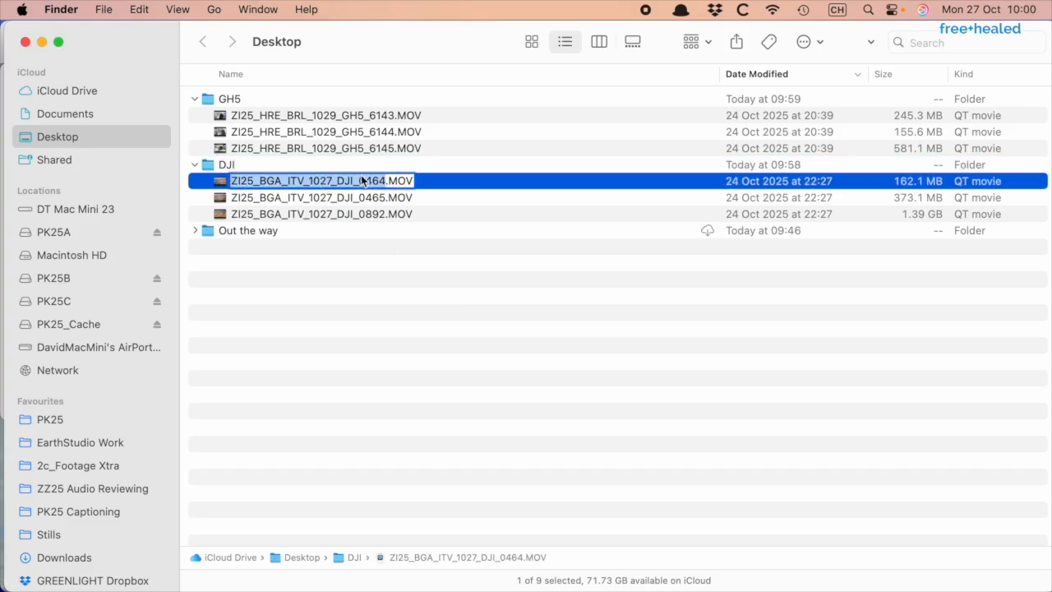
left_click_drag(335, 185, 232, 180)
key("BackSpace")
- Strip the prefix from the second DJI clip so its name is DJI_0465.MOV
left_click(287, 197)
key("Return")
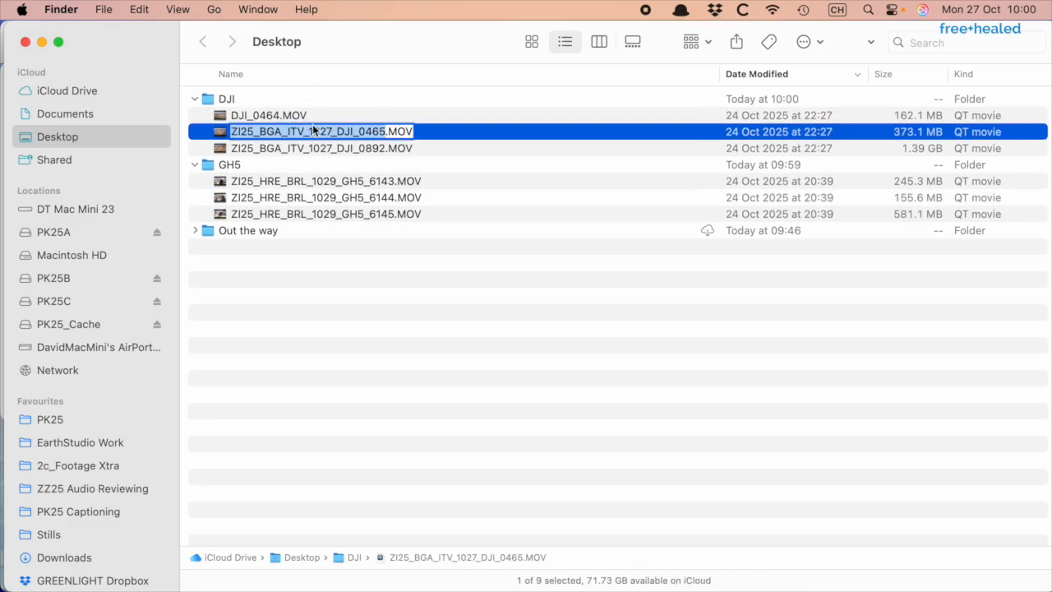
left_click(317, 132)
left_click_drag(337, 132, 227, 135)
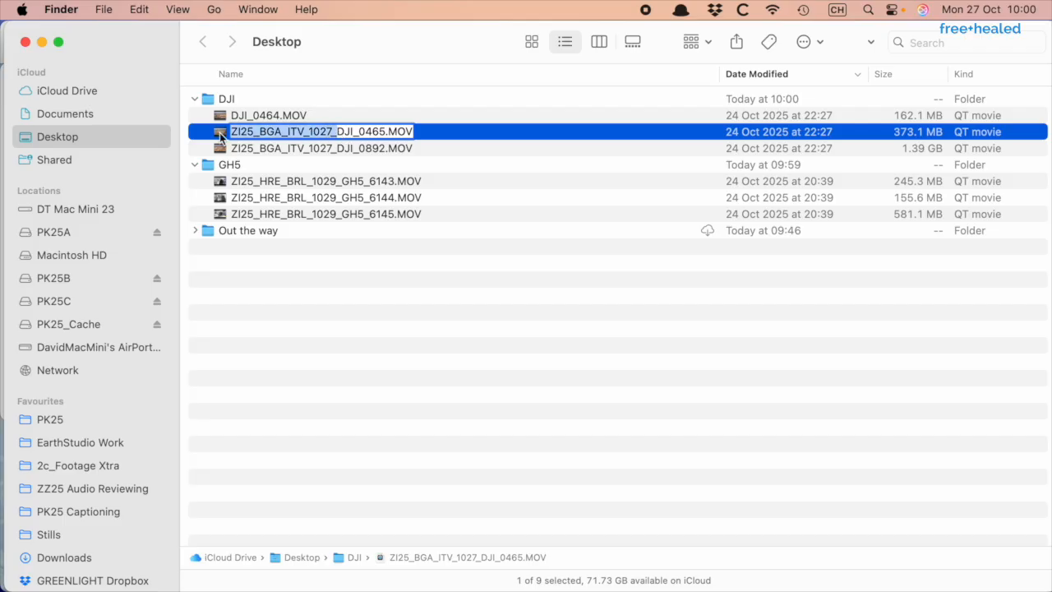
key("BackSpace")
- Rename the third clip in the DJI folder to DJI_0892.MOV by deleting its prefix
left_click(251, 147)
key("Return")
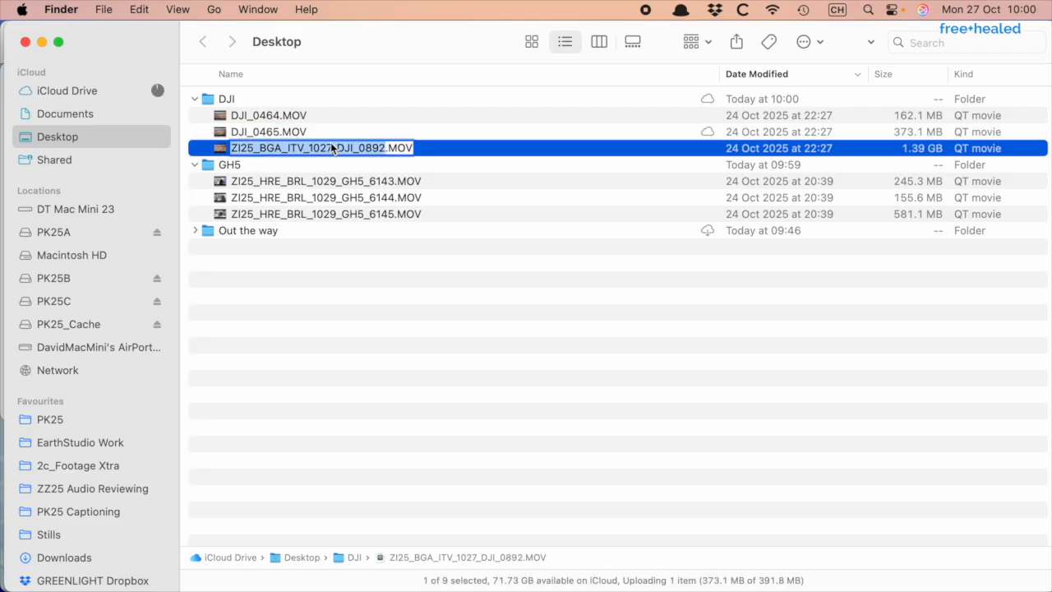
left_click(345, 147)
left_click_drag(337, 148, 234, 150)
key("BackSpace")
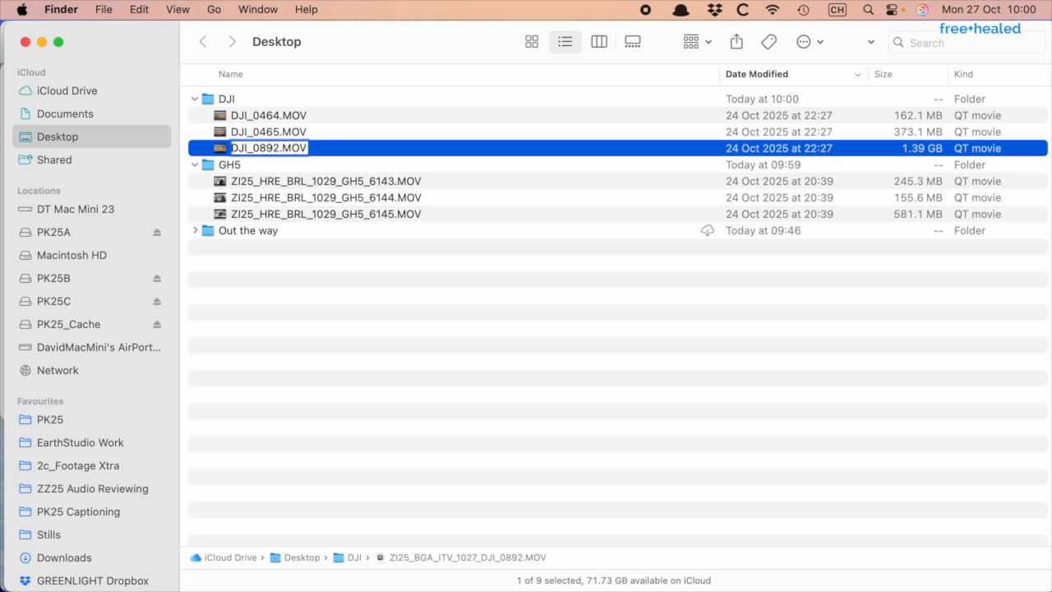
key("Return")
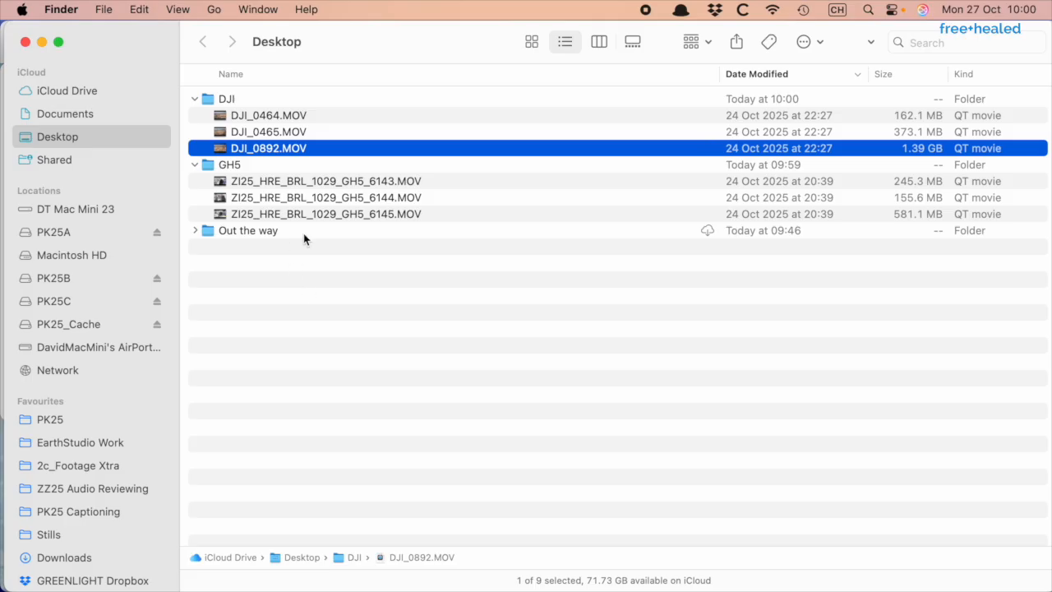
- Switch to Automator and set the Replace Text action to find DJI and replace it with DRN_
key("super+Tab")
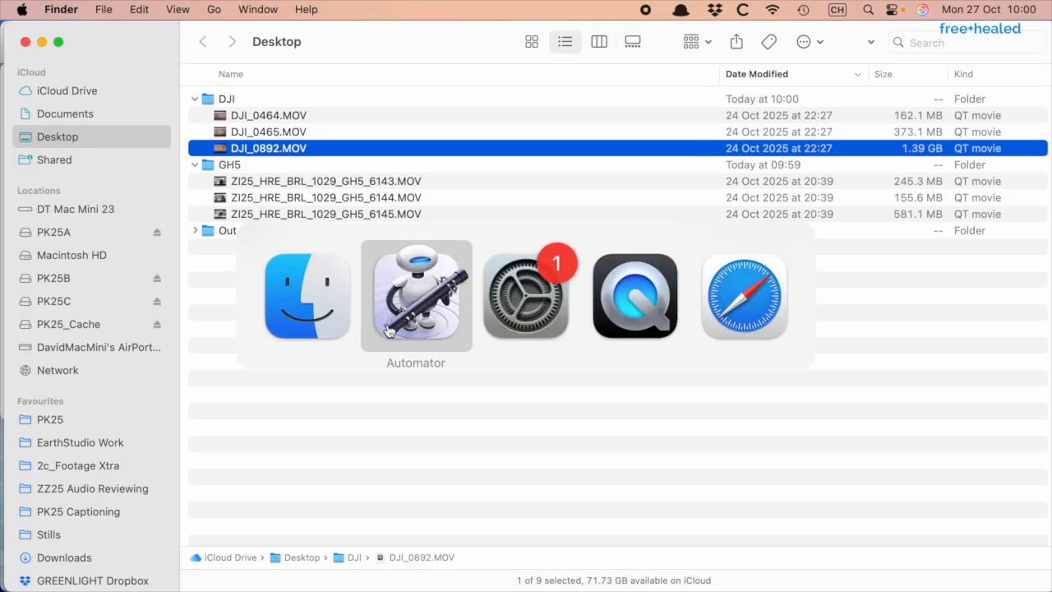
double_click(564, 233)
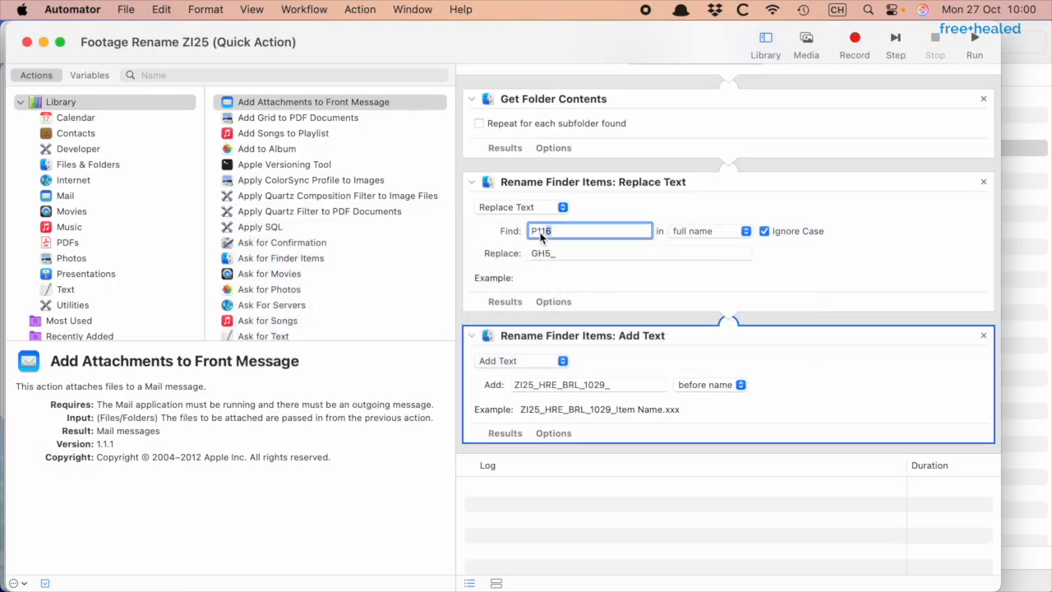
type("DJI")
key("Tab")
type("D_")
left_click(574, 283)
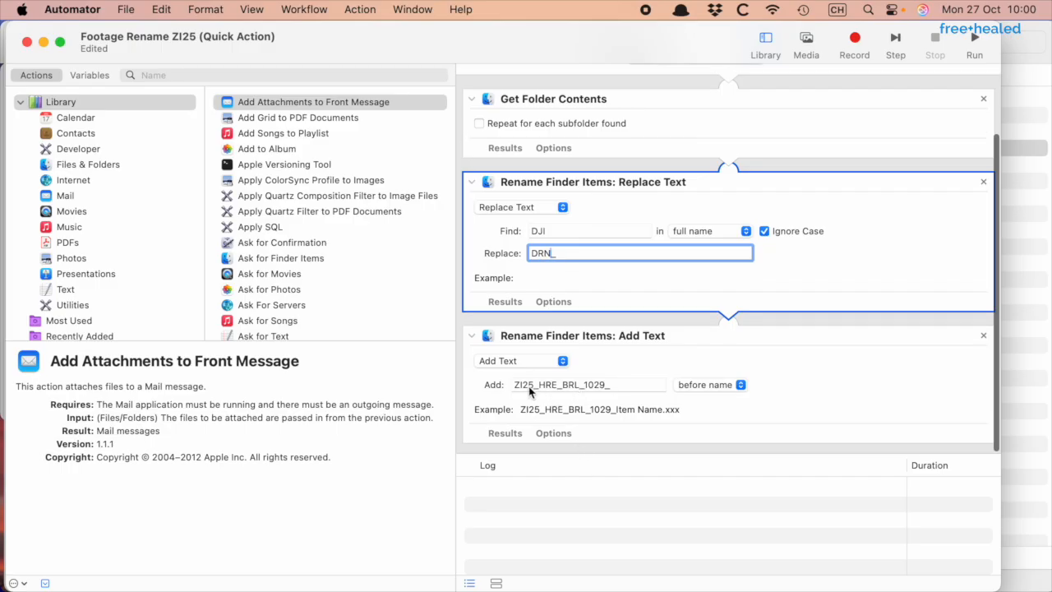
- Replace the HRE code in the Add Text prefix with BGA, giving ZI25_BGA_BRL_1029_
left_click(556, 386)
key("BackSpace")
key("BackSpace")
key("BackSpace")
type("BGA")
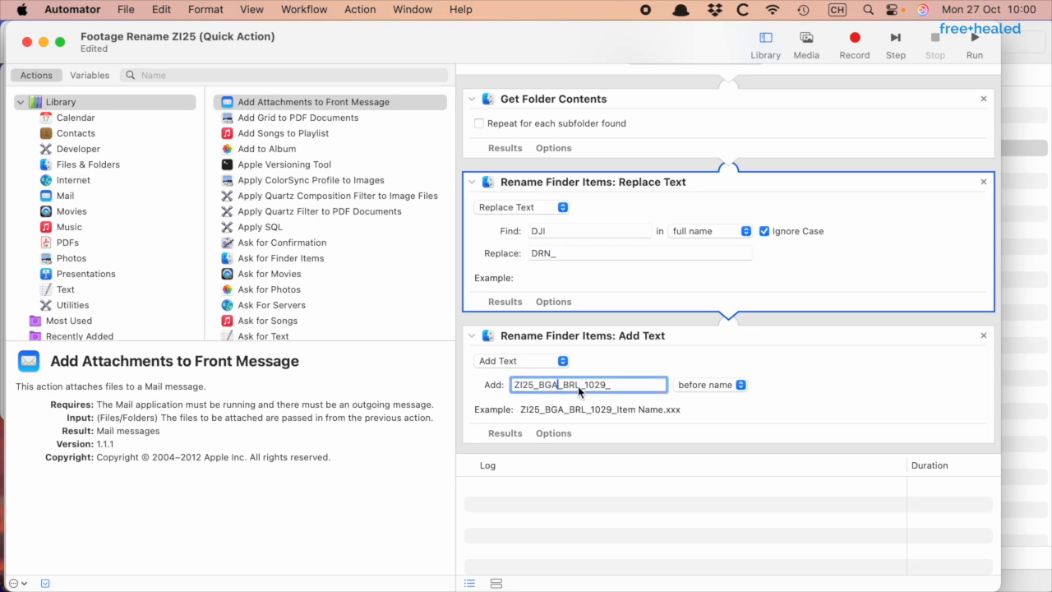
- Change the date code in the Add Text prefix to 1015, giving ZI25_BGA_BRL_1015_
left_click_drag(606, 384, 595, 386)
type("15")
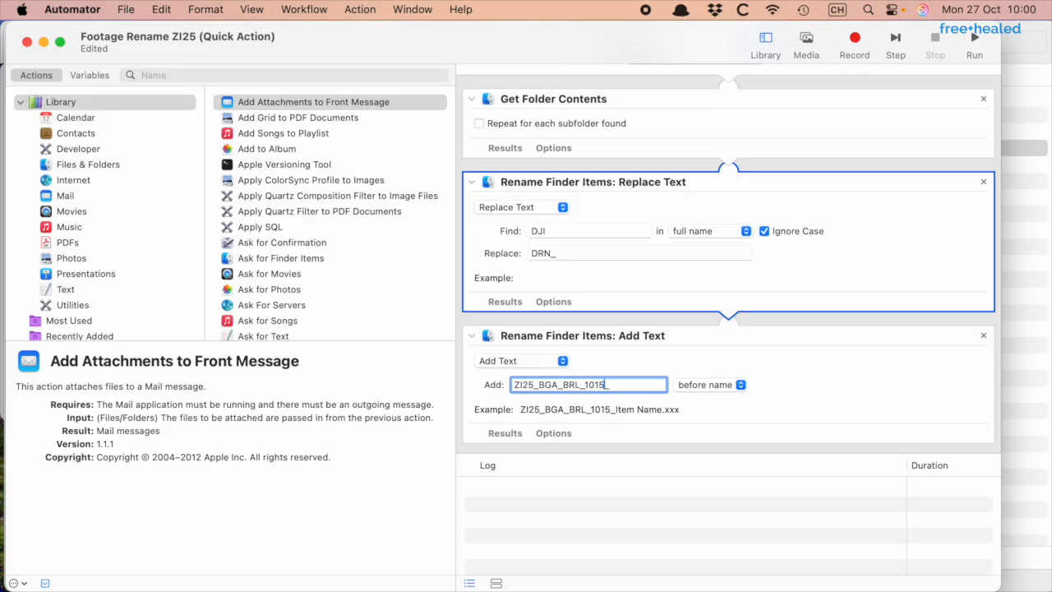
left_click(752, 414)
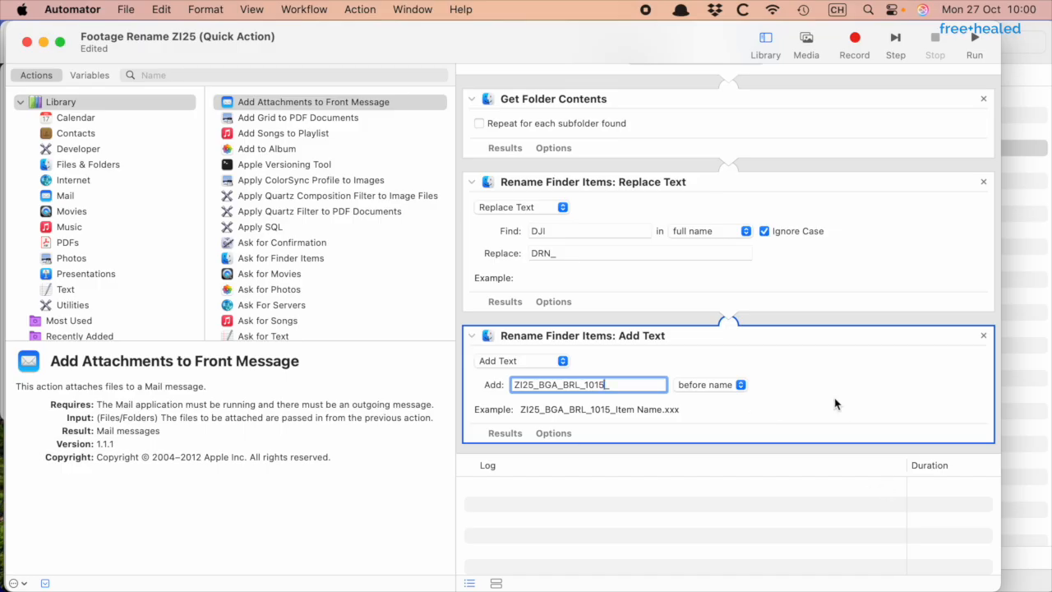
- Switch to Finder and run the Footage Rename ZI25 quick action on the DJI folder
key("super+Tab")
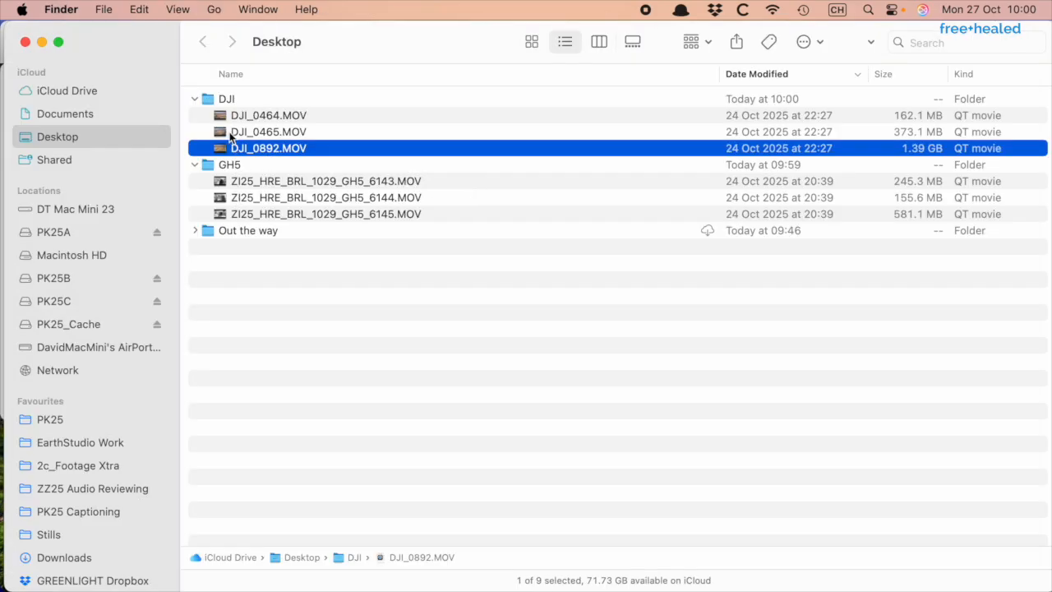
right_click(208, 97)
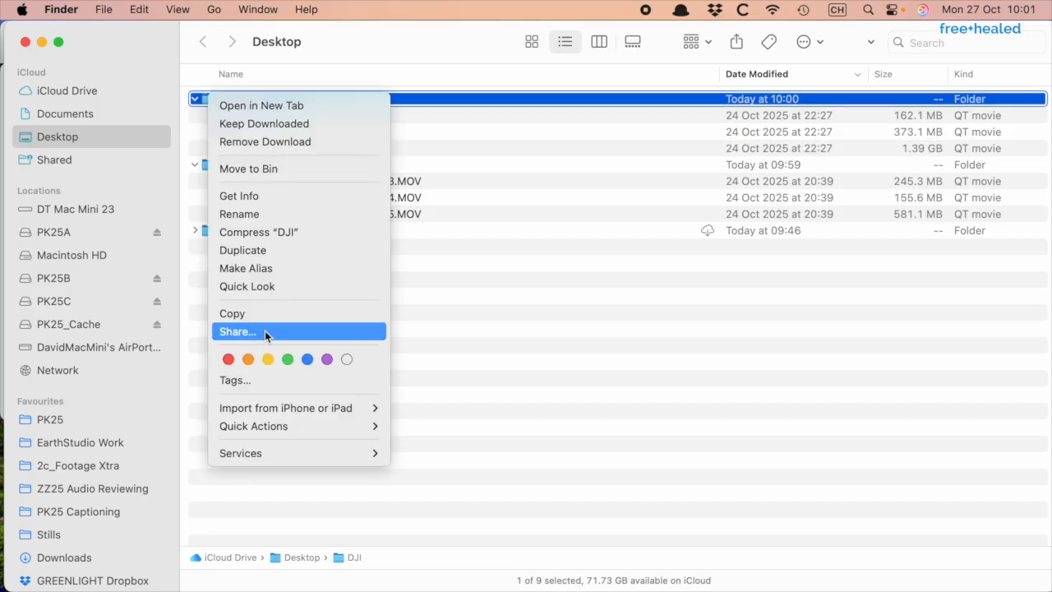
mouse_move(266, 427)
left_click(481, 465)
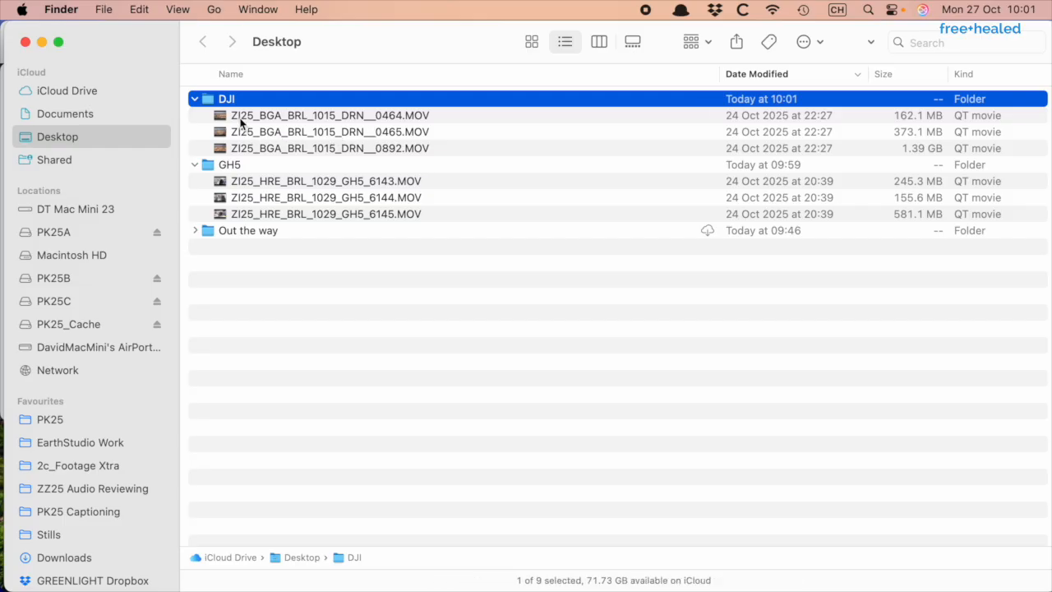
- Batch-rename the three clips in the DJI folder, replacing the double underscore __ with a single underscore _
left_click(368, 119)
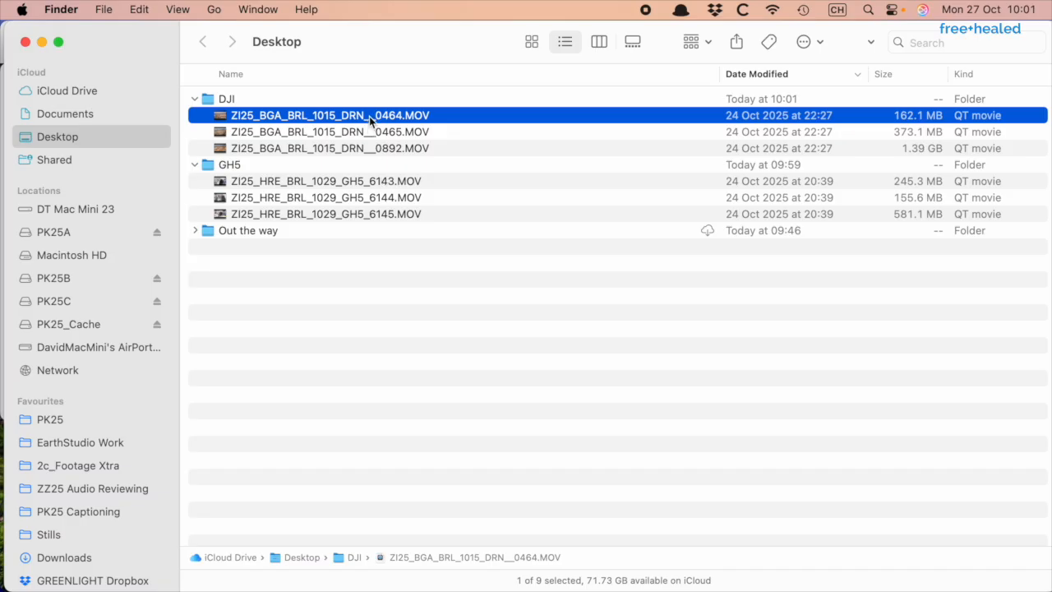
left_click(294, 150, "shift")
right_click(285, 120)
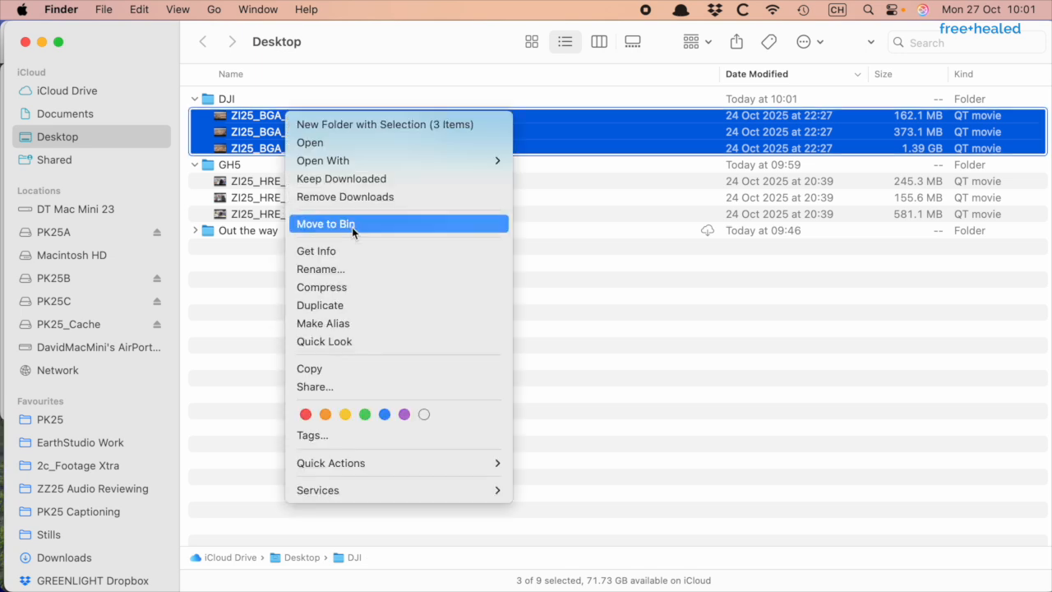
left_click(320, 269)
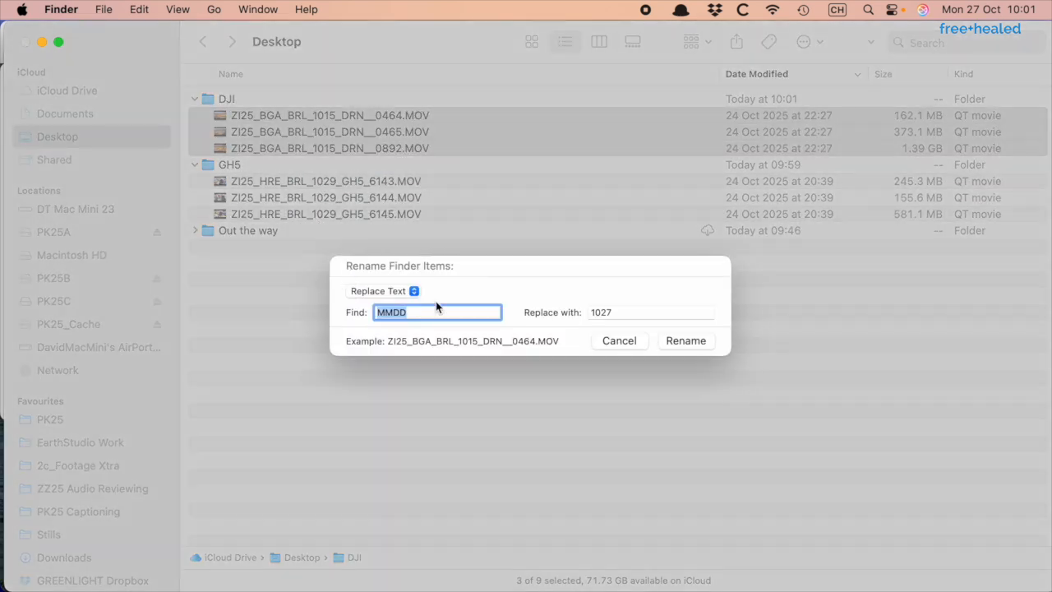
key("BackSpace")
type("__")
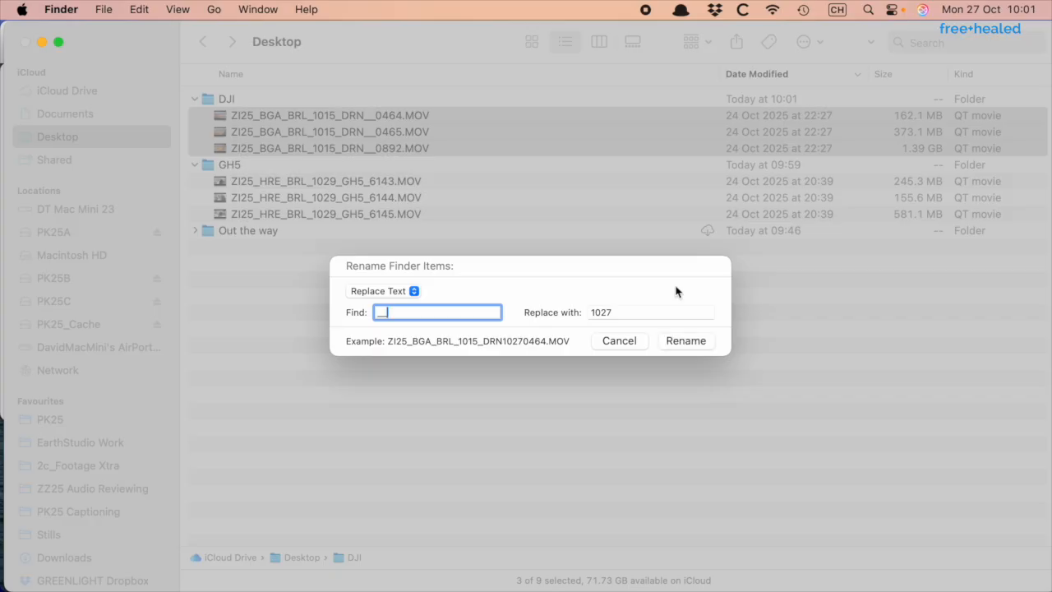
key("Tab")
type("_")
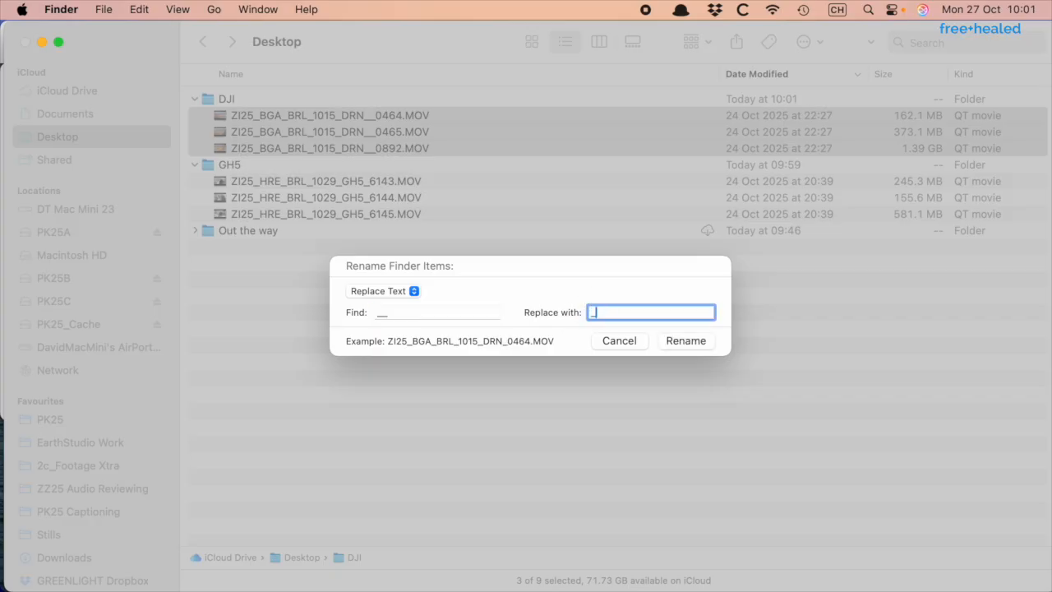
left_click(686, 341)
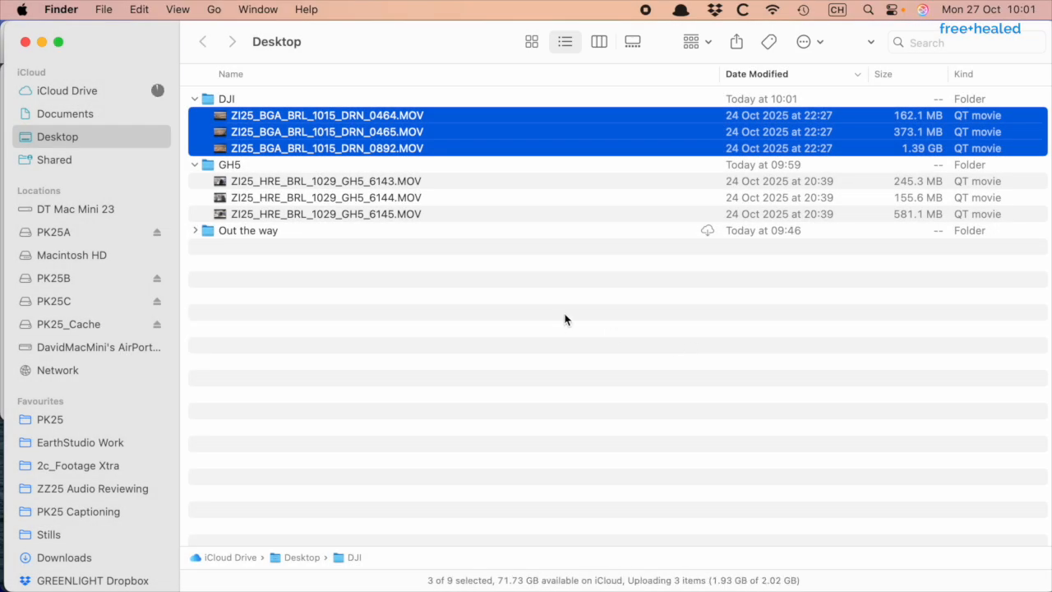
left_click(427, 300)
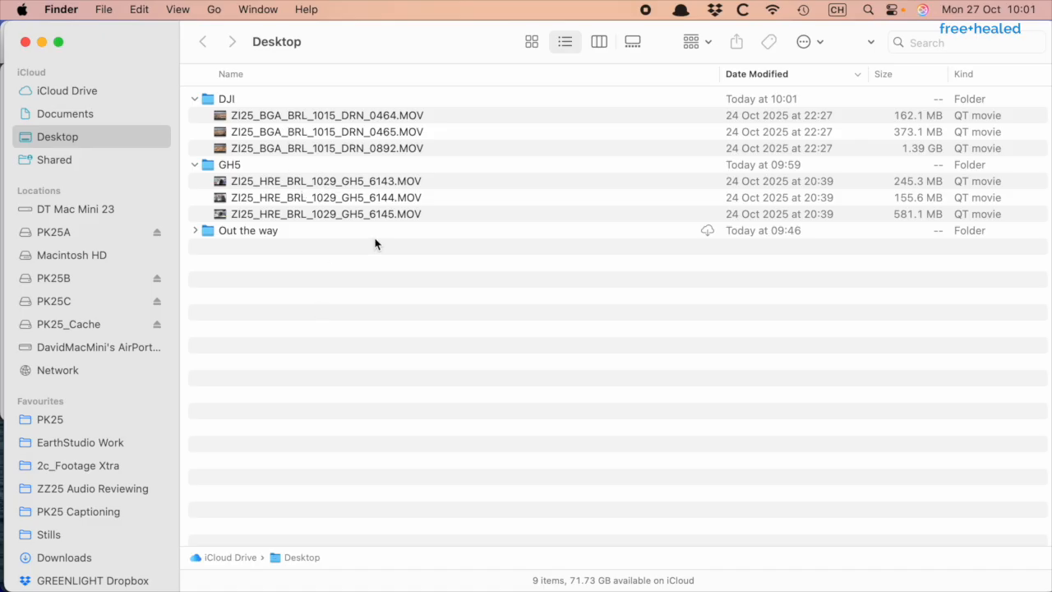
- Switch to Automator and close the Footage Rename ZI25 quick action window
key("super+Tab")
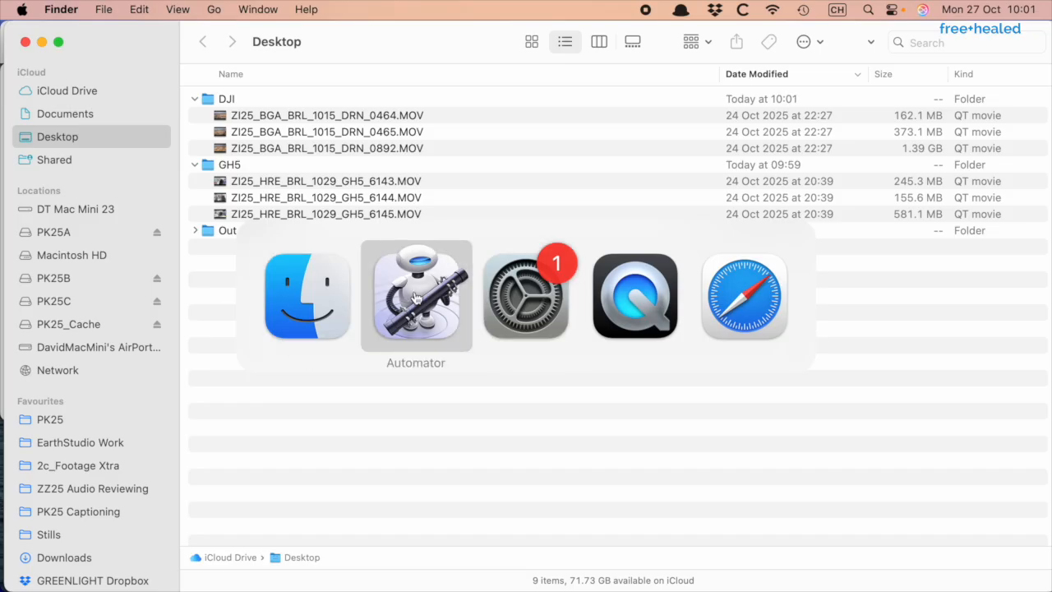
left_click(312, 302)
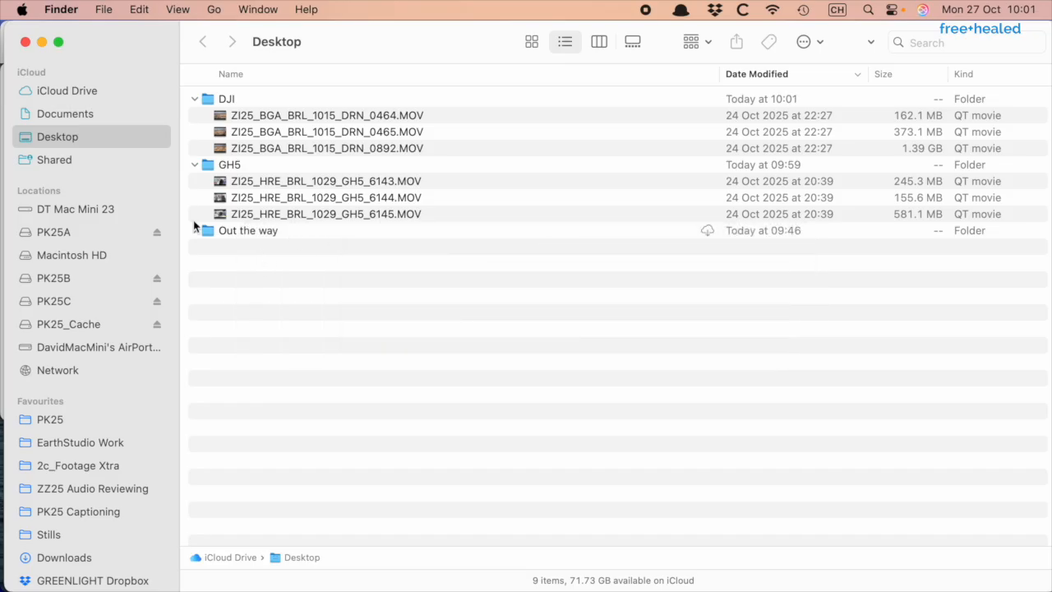
key("super+Tab")
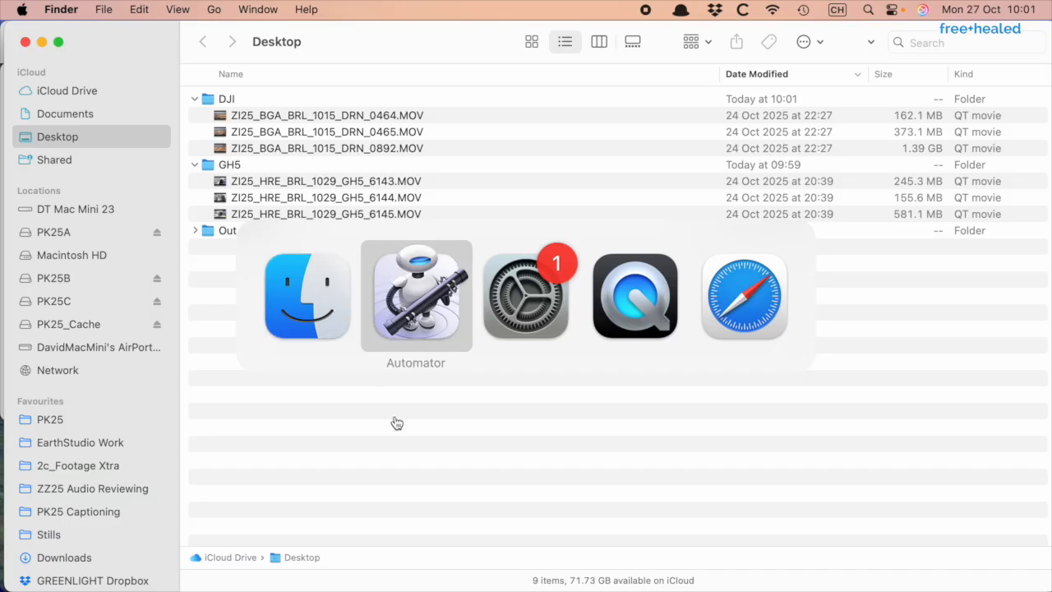
left_click(423, 345)
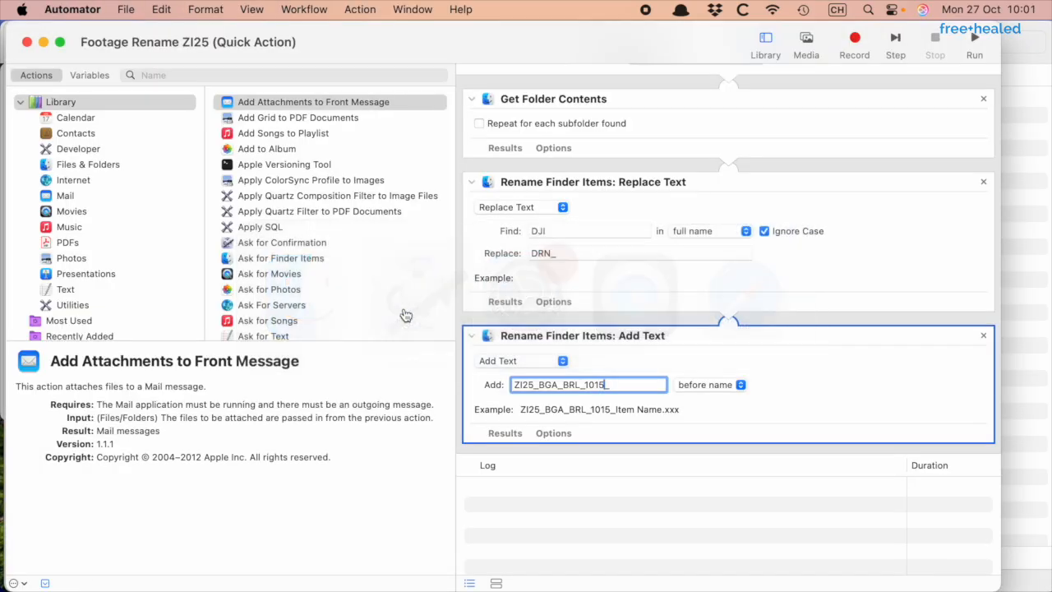
key("super+w")
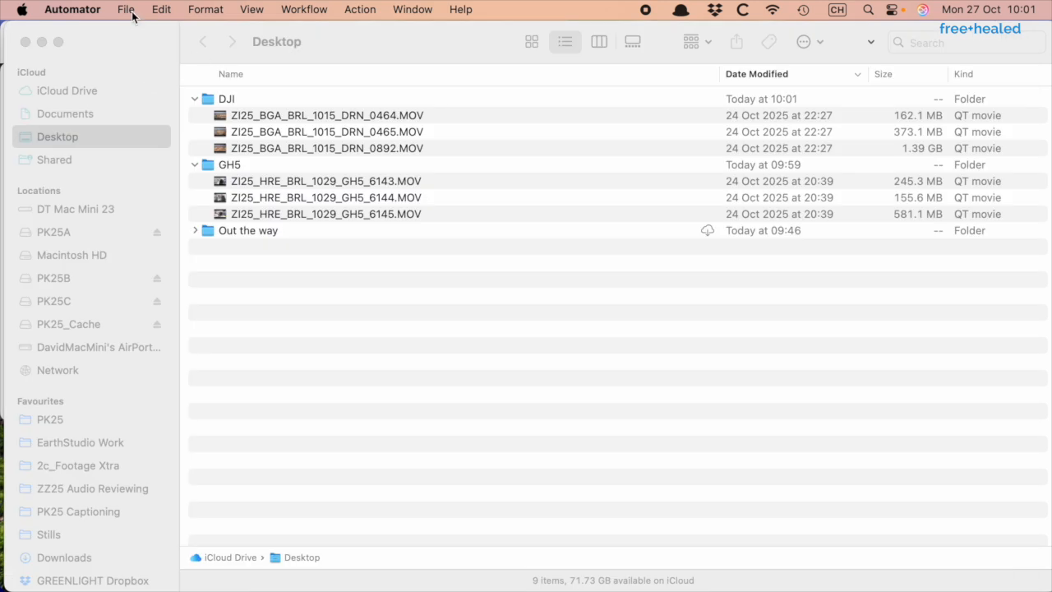
- Create a new Automator document of type Quick Action
left_click(131, 16)
left_click(138, 31)
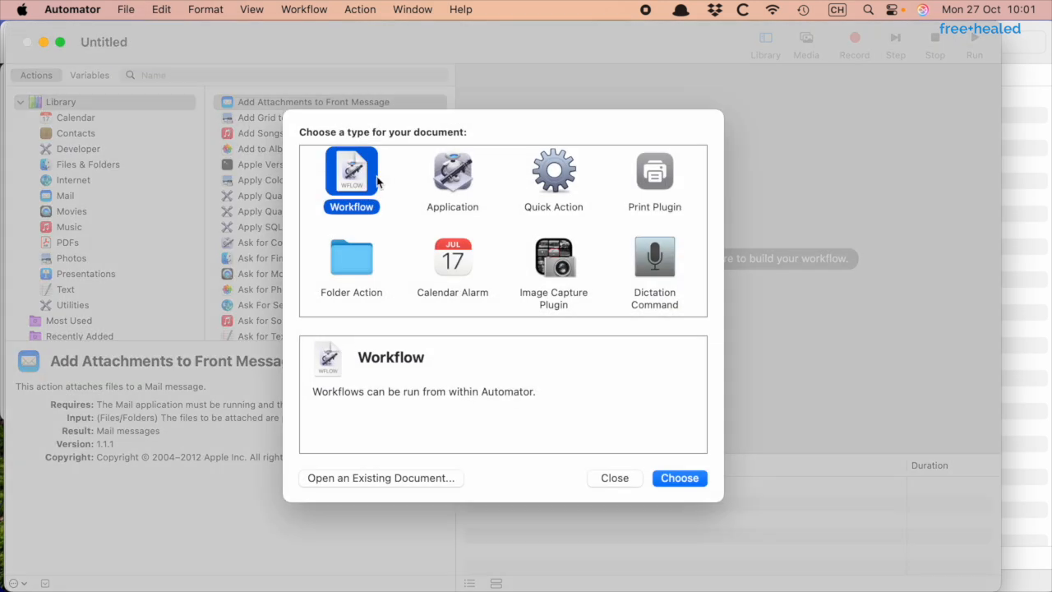
left_click(557, 188)
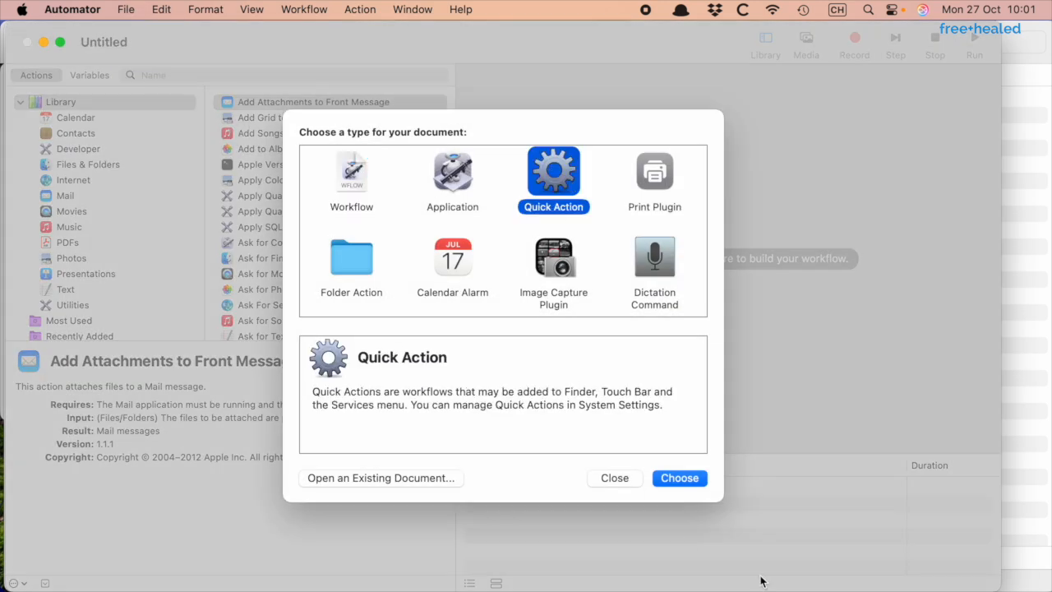
left_click(679, 478)
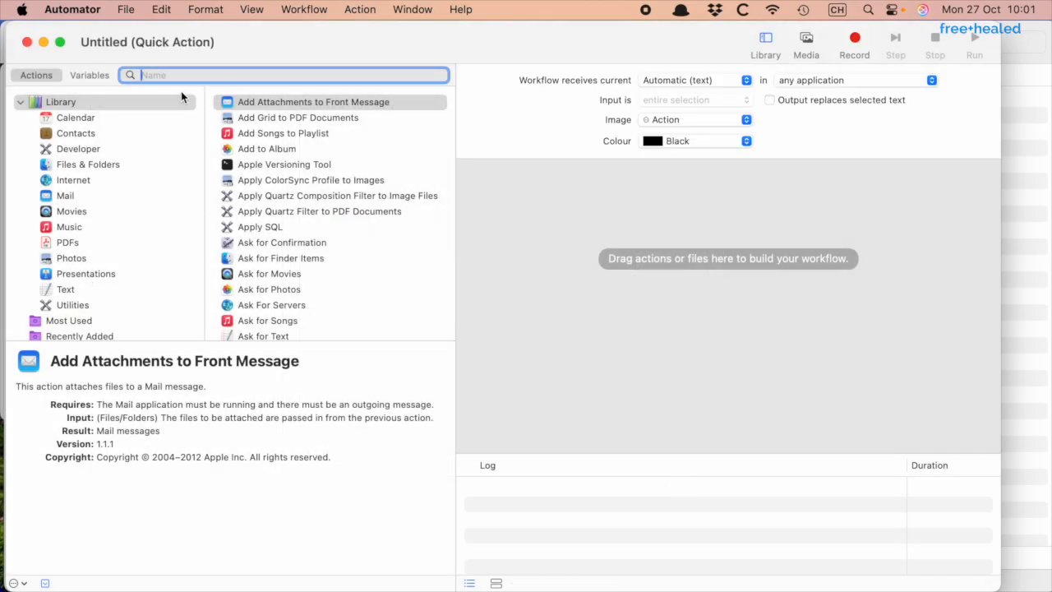
- Search the action library for Ren, view the Rename Finder Items description, and browse the actions matching Get
type("Ren")
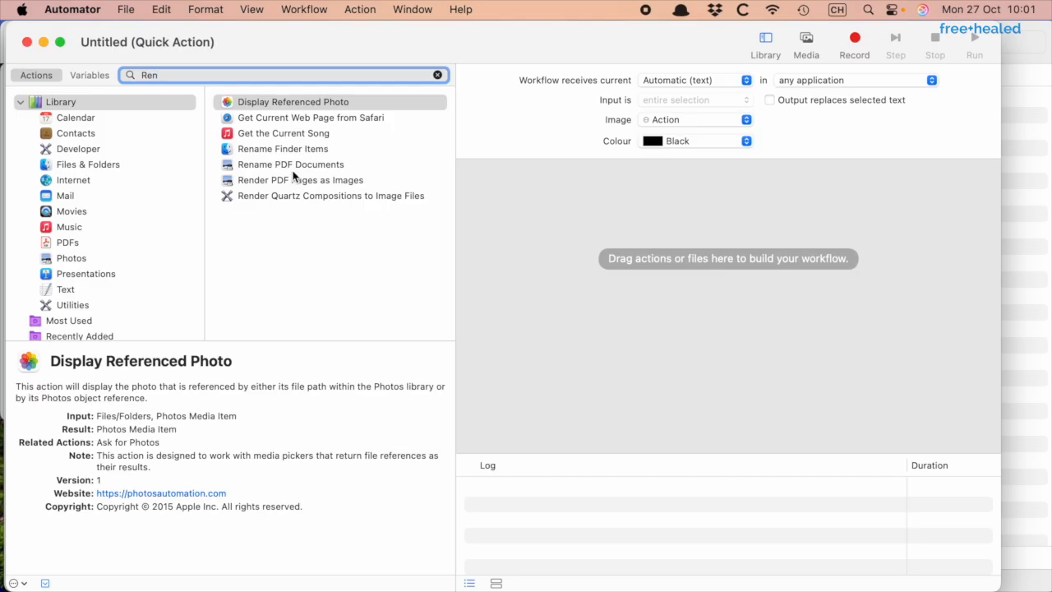
left_click(246, 151)
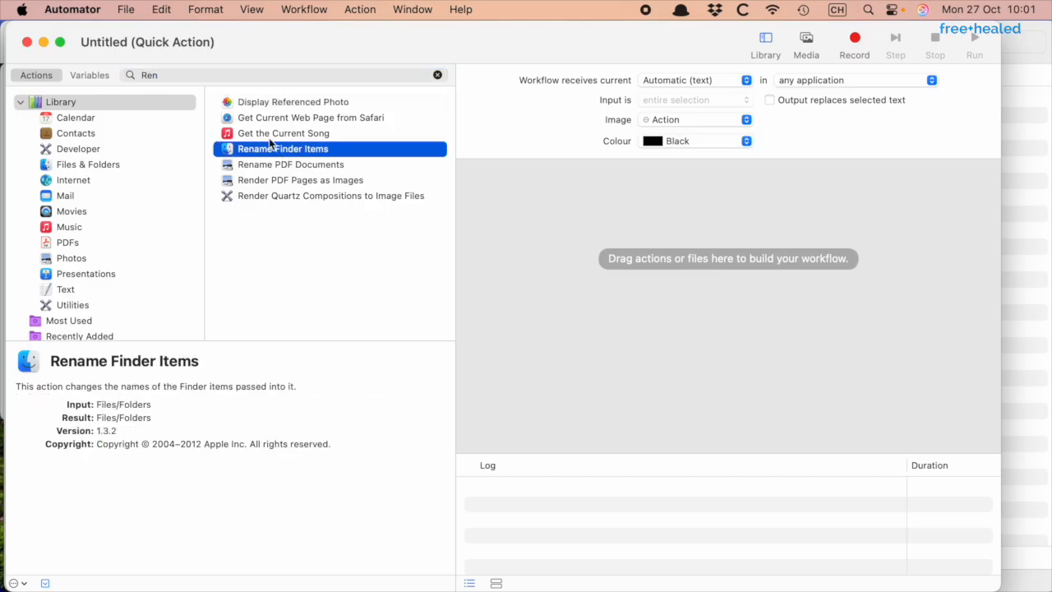
left_click_drag(177, 76, 106, 77)
type("Get")
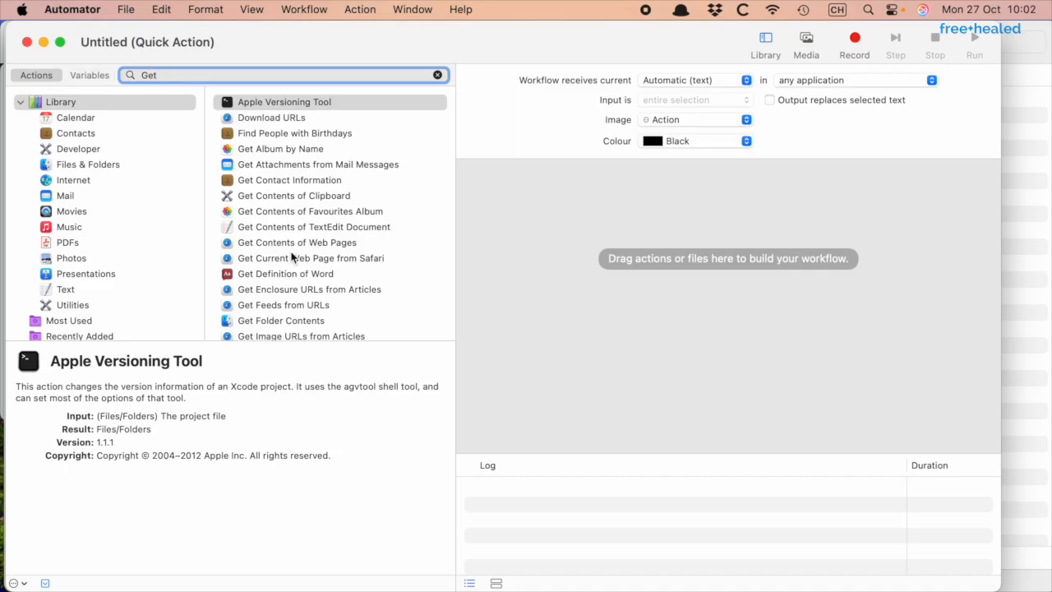
scroll(296, 246, "down", 2)
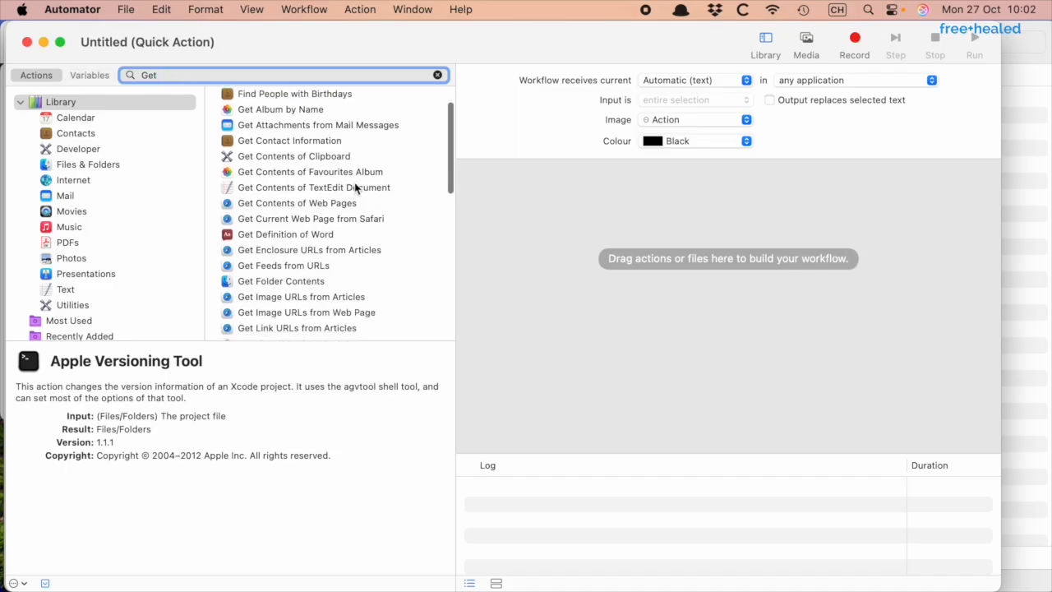
scroll(367, 118, "up", 2)
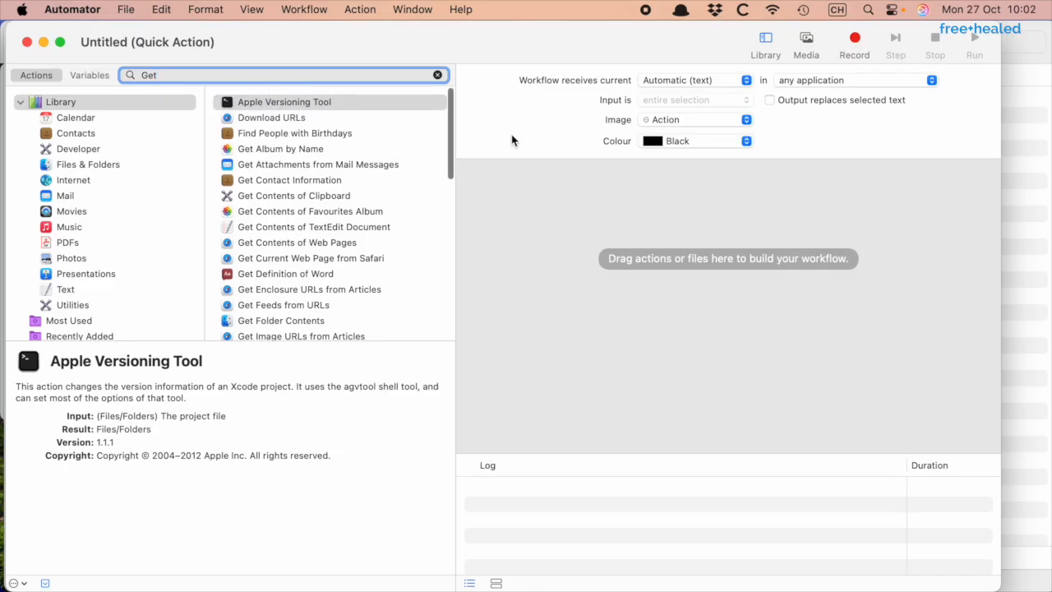
- Reopen the recently used Footage Rename ZI25 quick action
left_click(128, 9)
mouse_move(148, 72)
left_click(348, 85)
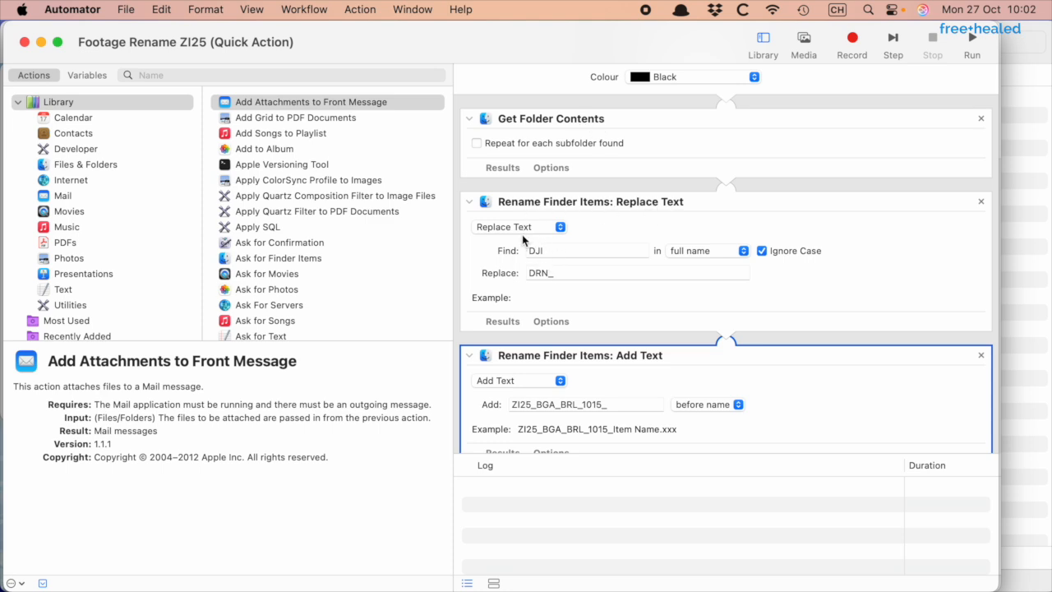
- Review the Add Text prefix in the Footage Rename ZI25 quick action and save the workflow
scroll(590, 349, "down", 2)
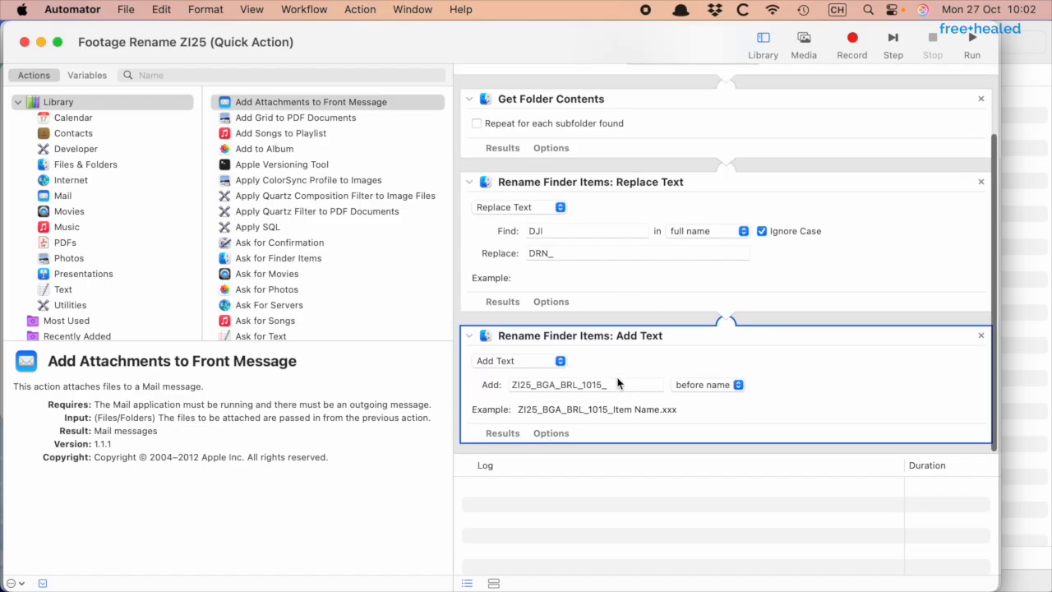
left_click(586, 385)
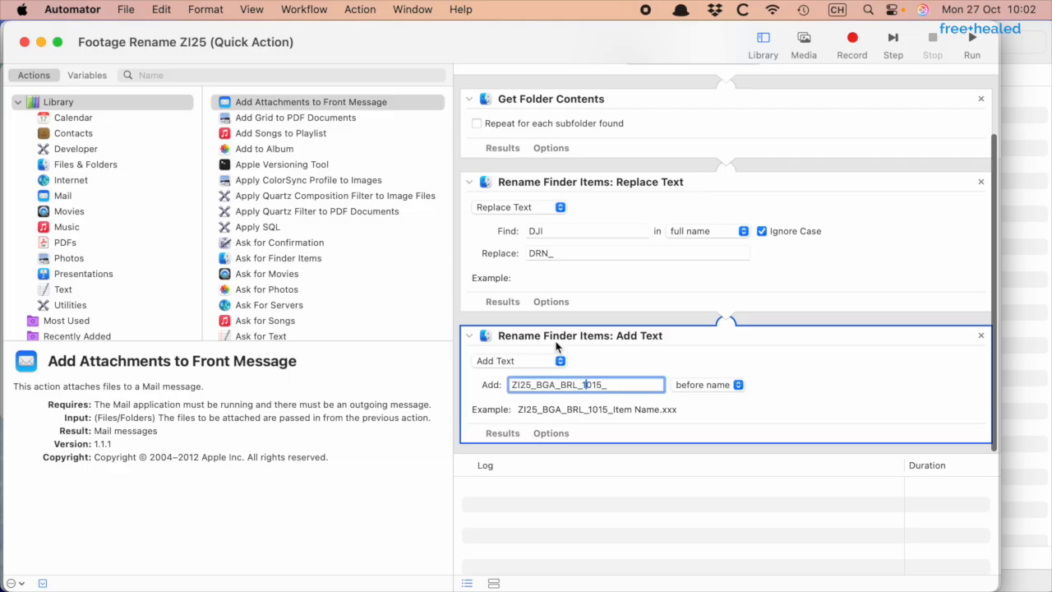
left_click(128, 10)
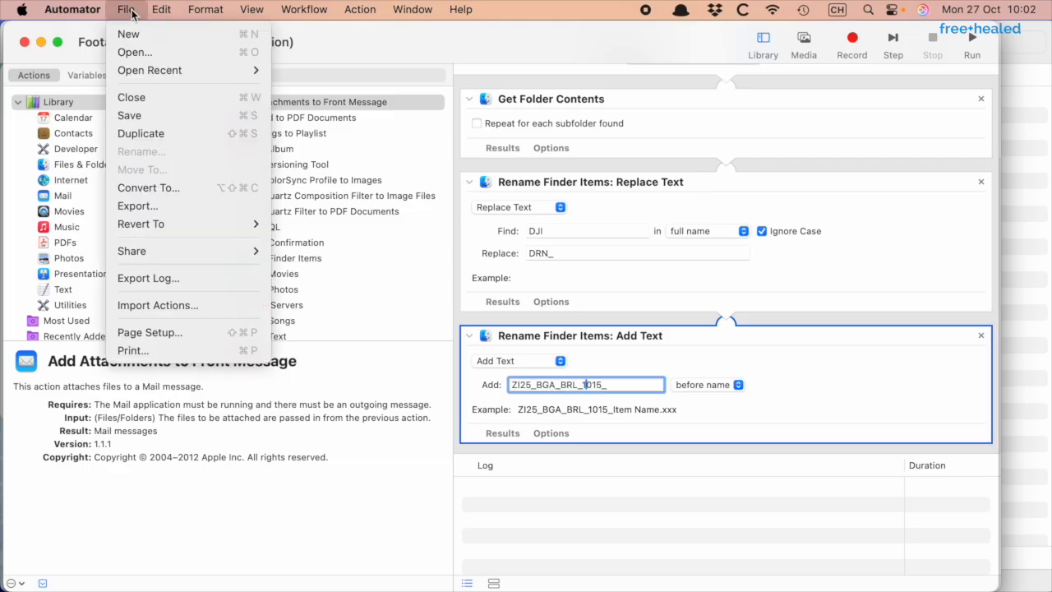
left_click(157, 116)
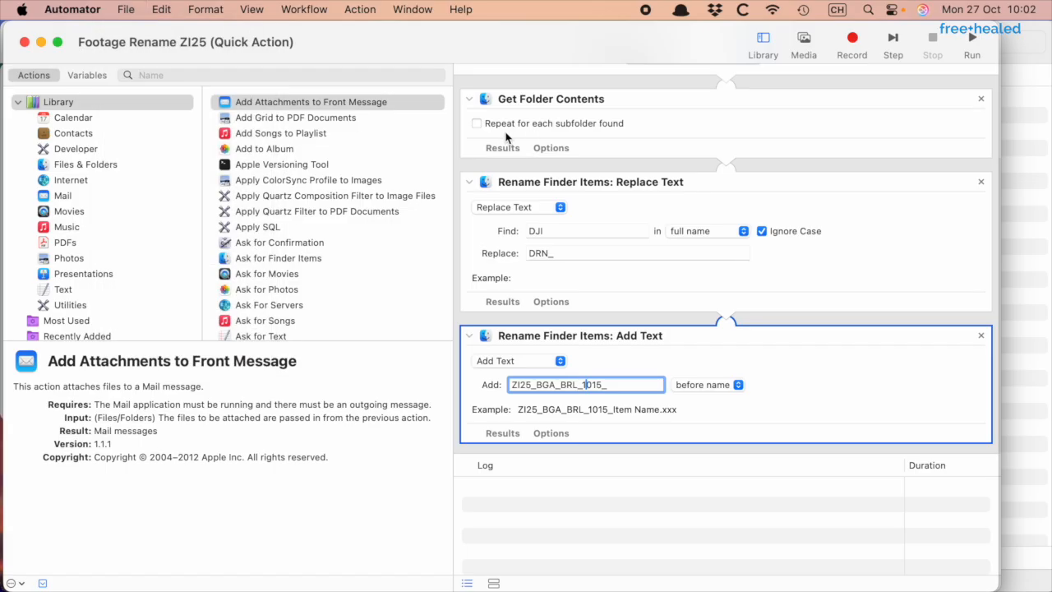
- Switch to Finder and view the quick actions available for the DJI folder, including Footage Rename ZI25
key("super+Tab")
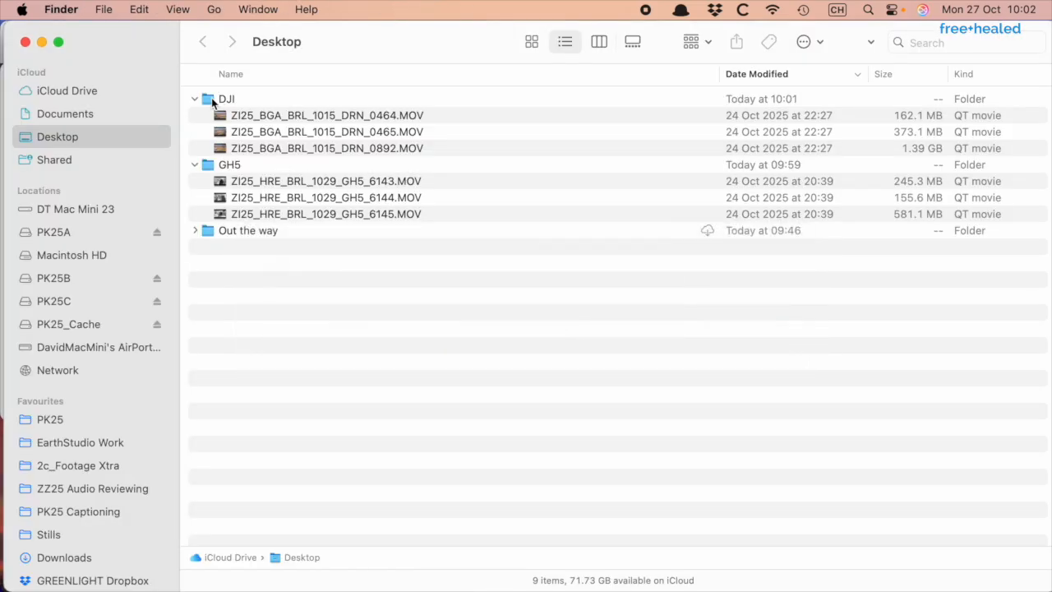
left_click(210, 98)
right_click(210, 98)
mouse_move(277, 427)
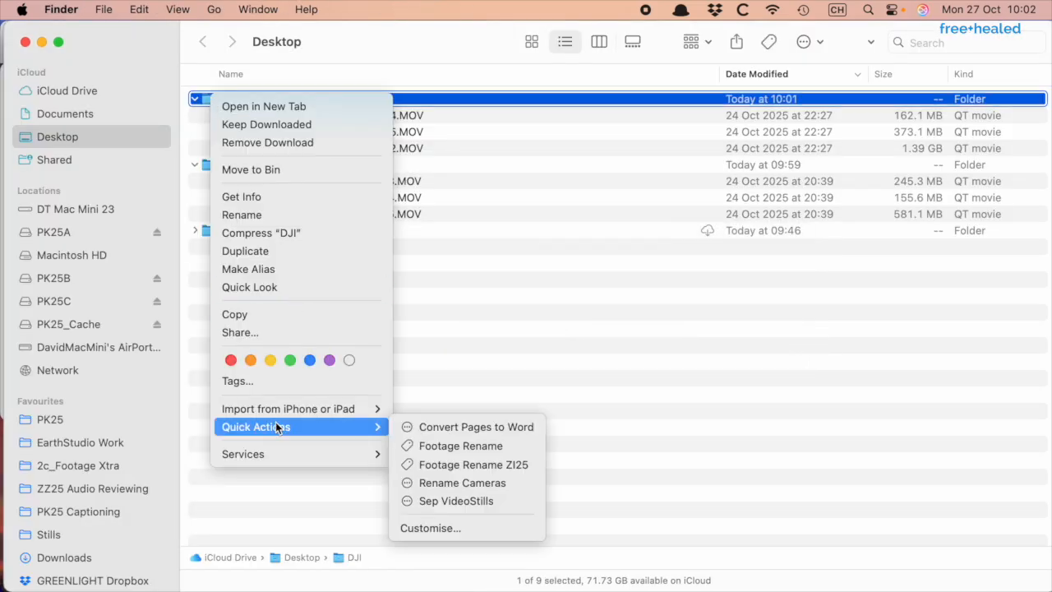
left_click(501, 463)
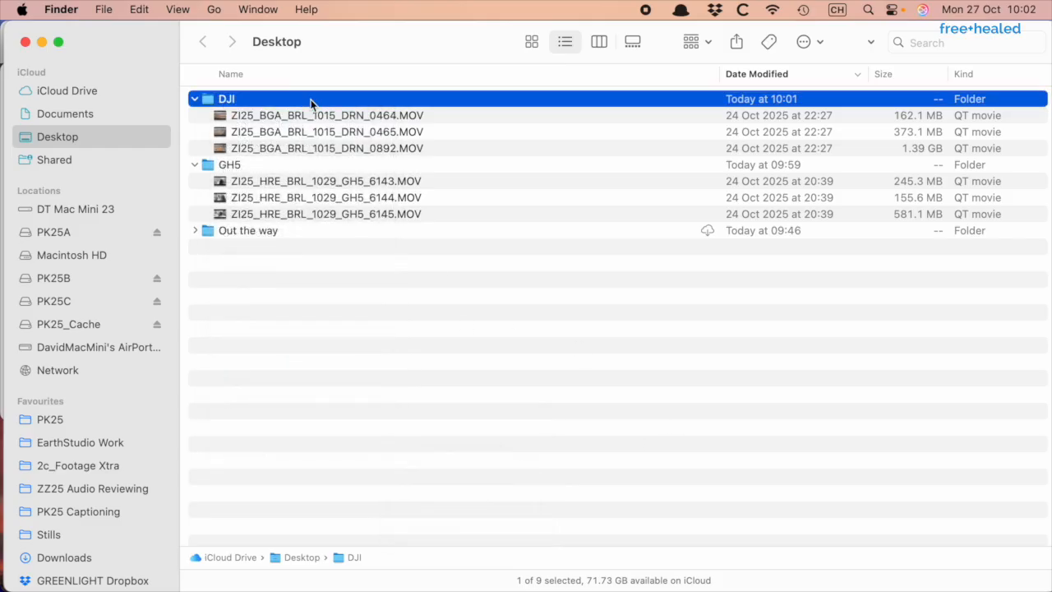
- Switch from Finder to Automator
key("super+Tab")
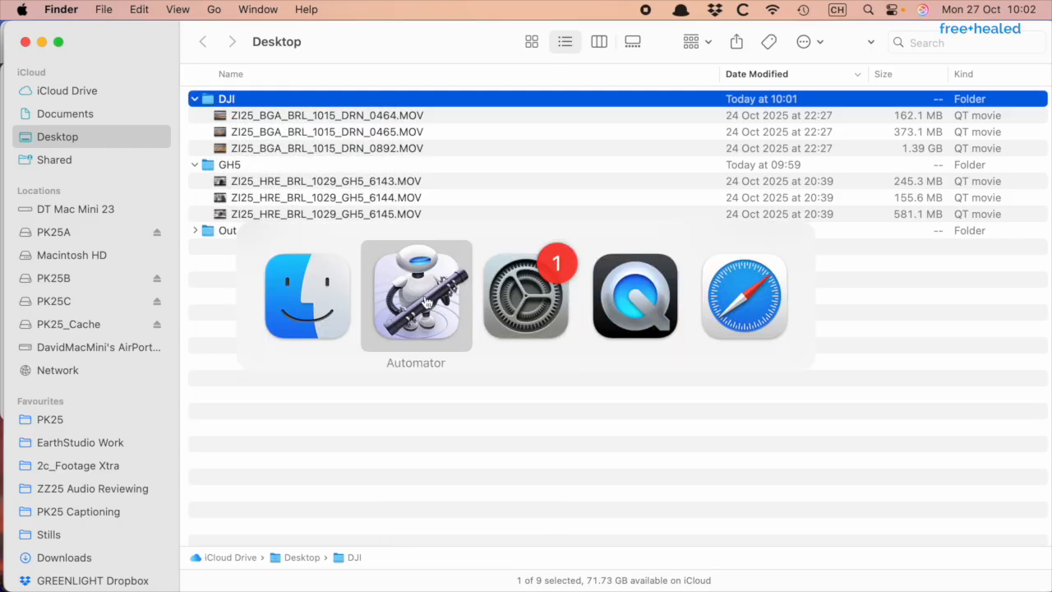